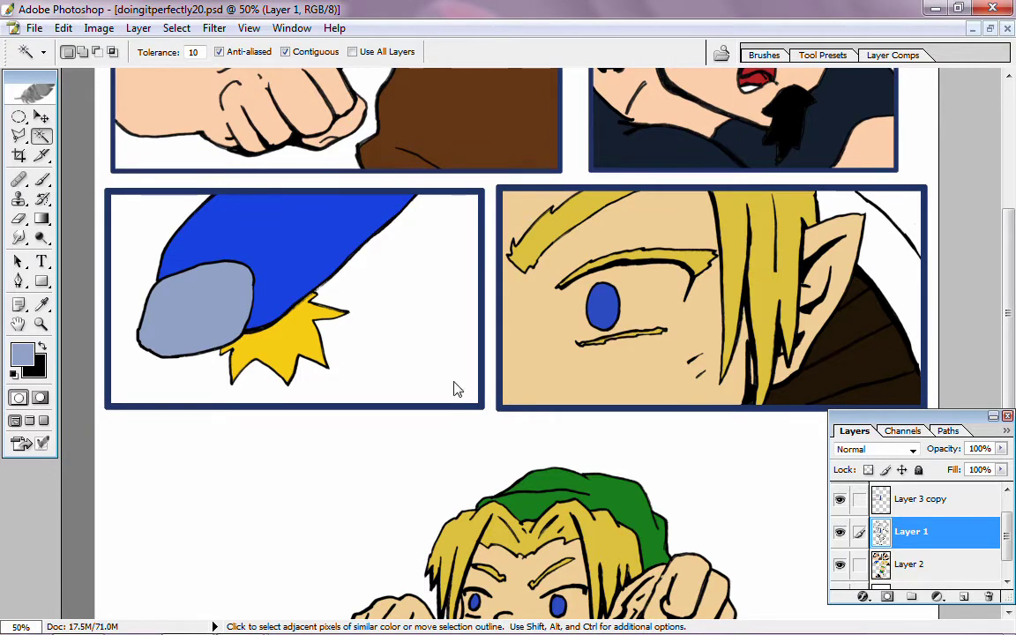
- Marquee-select a small rectangle across the upper border of the close-up eye panel on Layer 1, beside the hair
left_click(19, 117)
left_click(114, 114)
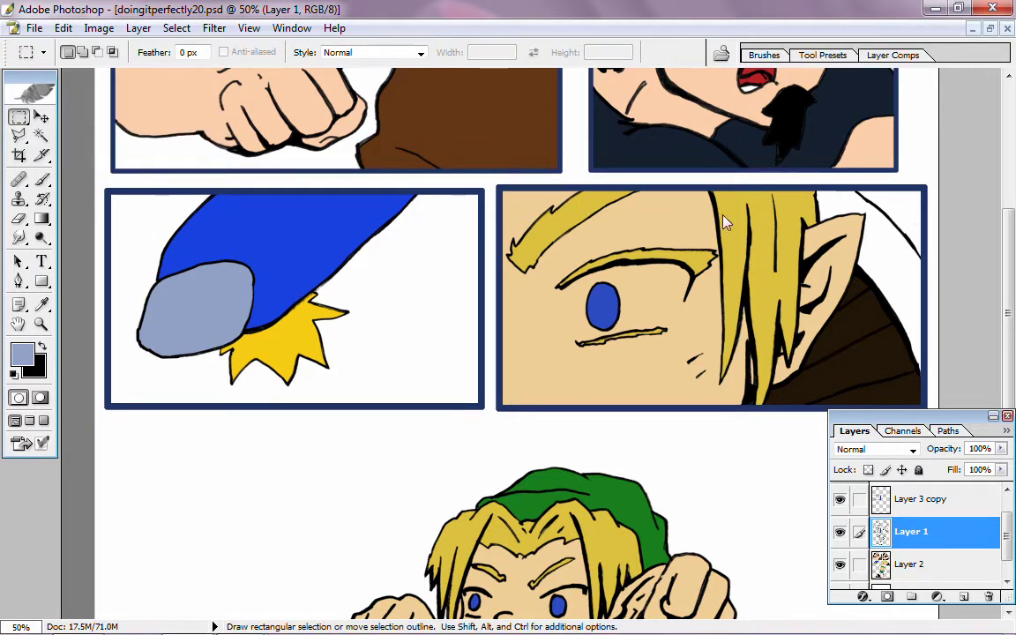
left_click_drag(827, 184, 838, 199)
left_click(891, 499)
left_click(891, 531)
right_click(831, 192)
left_click(873, 425)
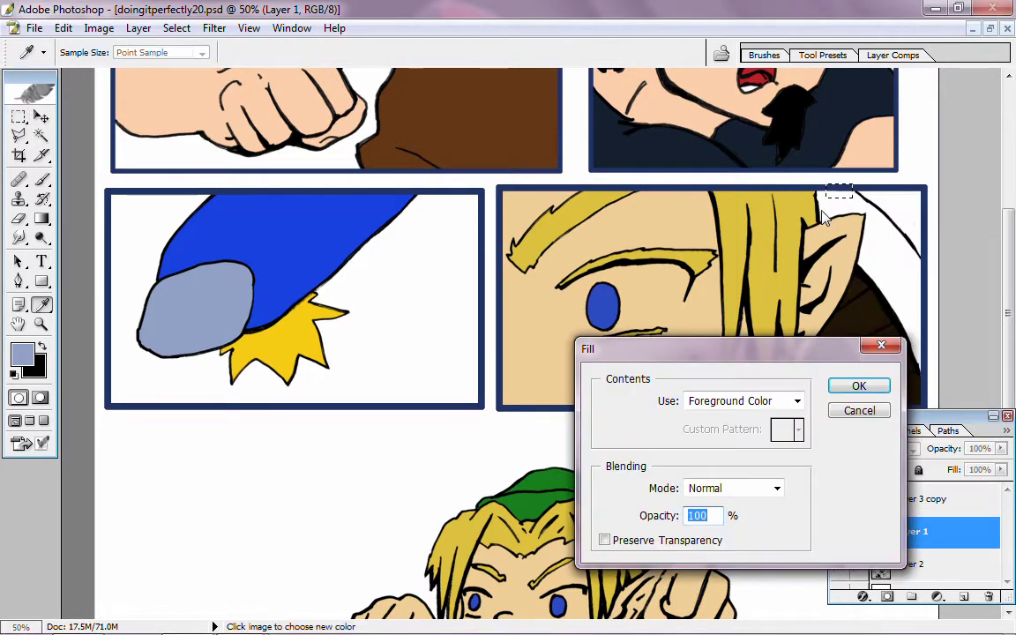
left_click(861, 413)
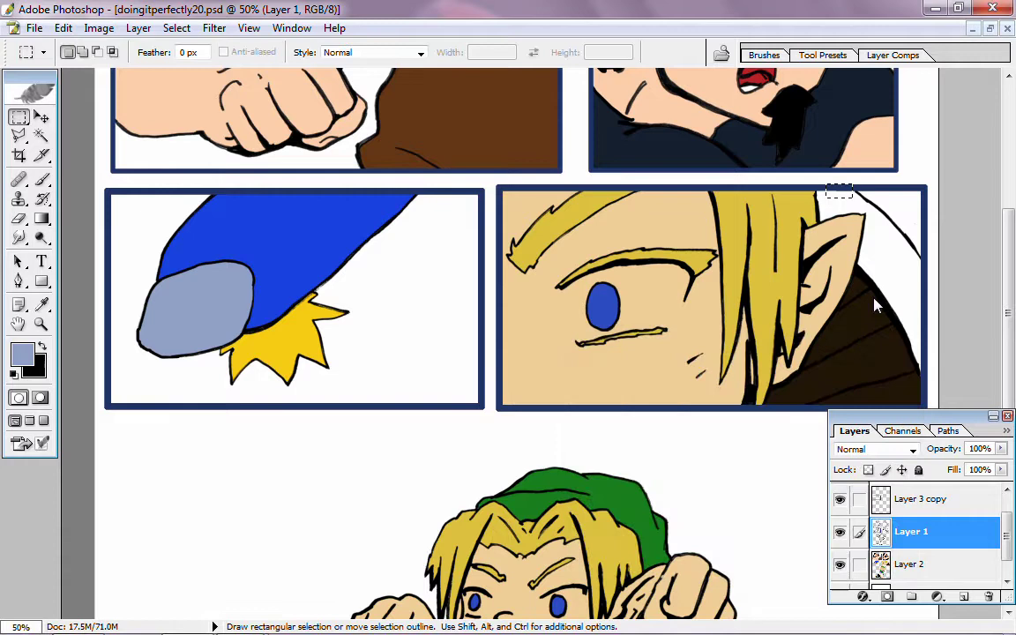
- Free-transform the selected border piece, widening it toward the hair to about 232%, and deselect it
right_click(838, 193)
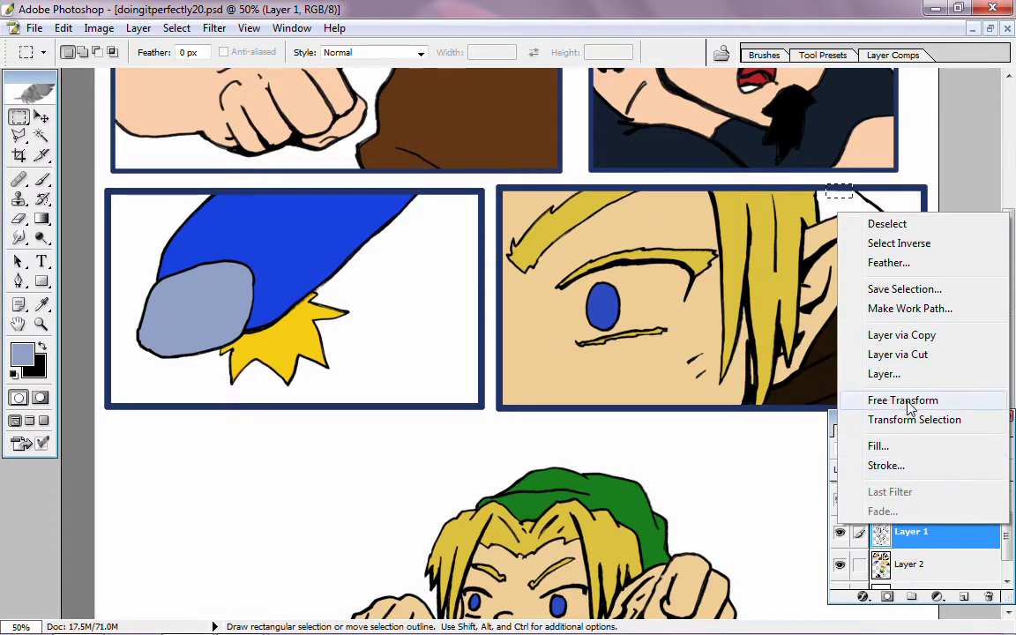
left_click(904, 401)
left_click_drag(827, 194, 793, 195)
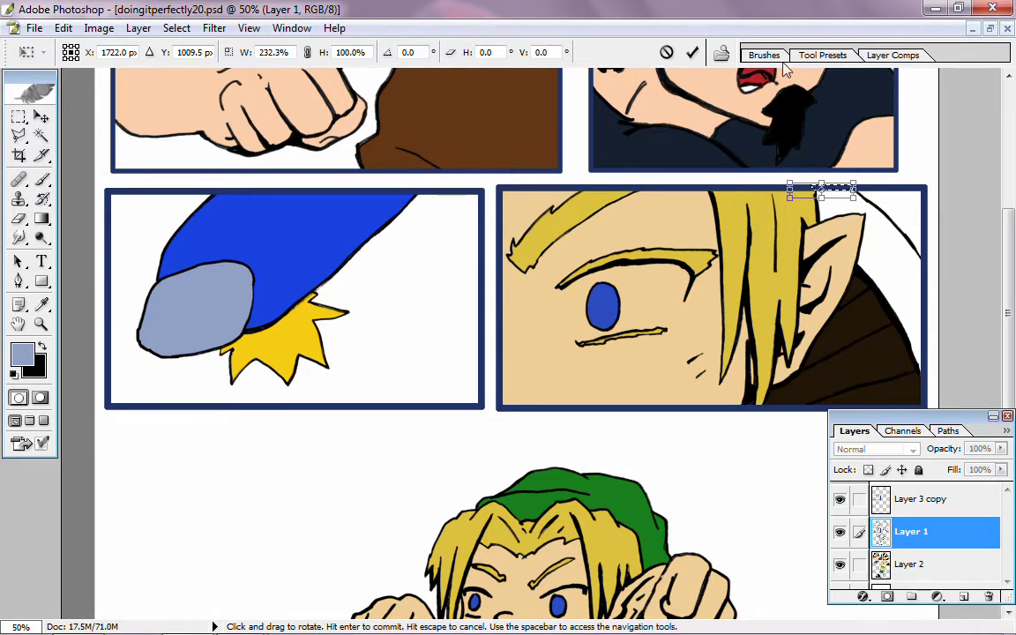
key("Return")
key("ctrl+d")
- Select the enclosed white area behind the ear in the close-up panel with the Magic Wand and expand the selection
left_click(41, 136)
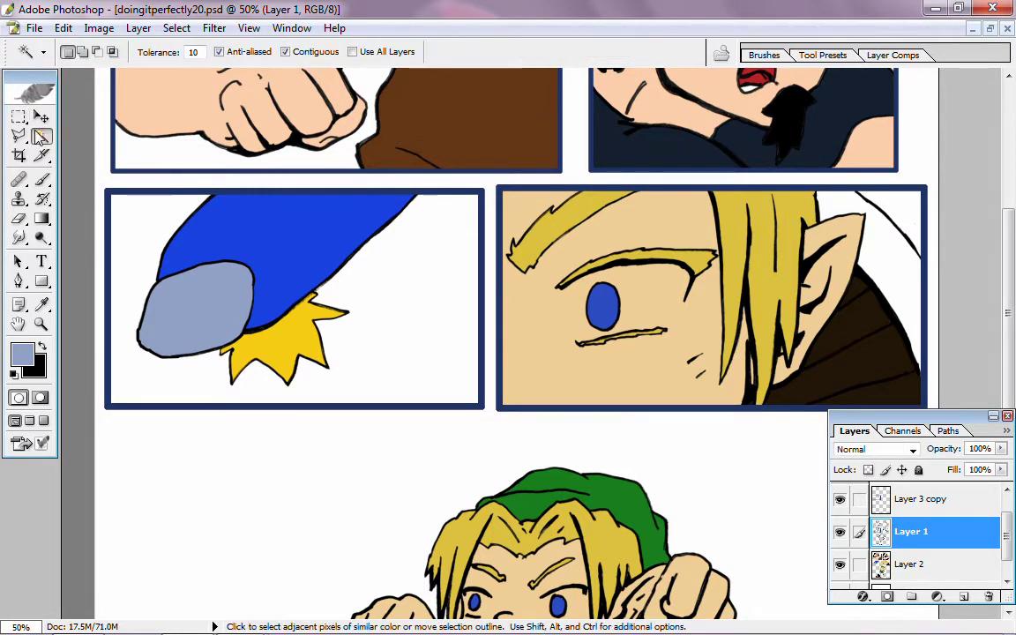
left_click(852, 256)
left_click(177, 27)
mouse_move(186, 183)
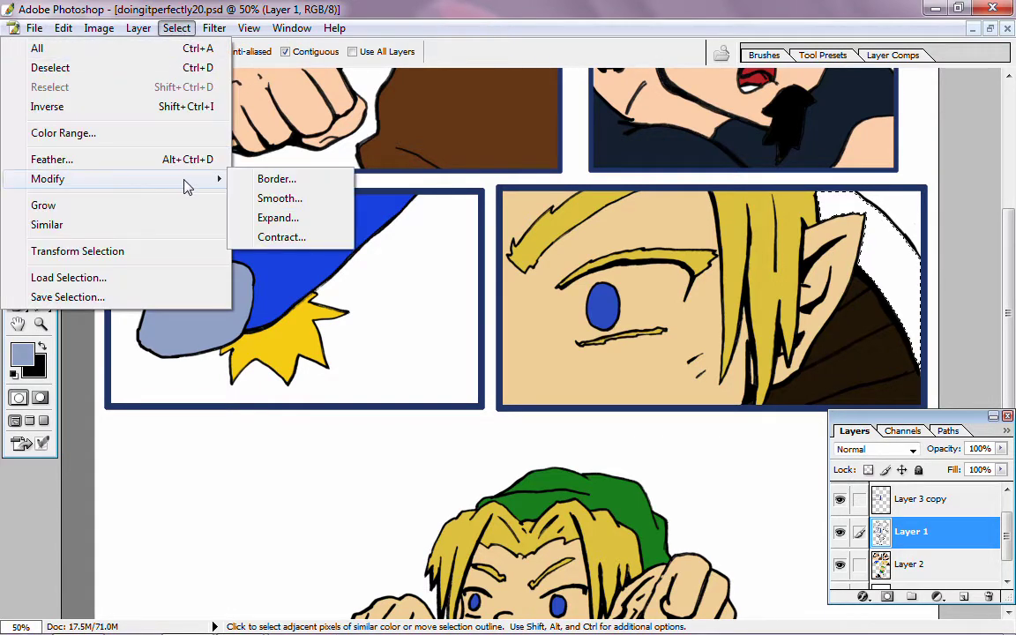
left_click(295, 217)
left_click(809, 452)
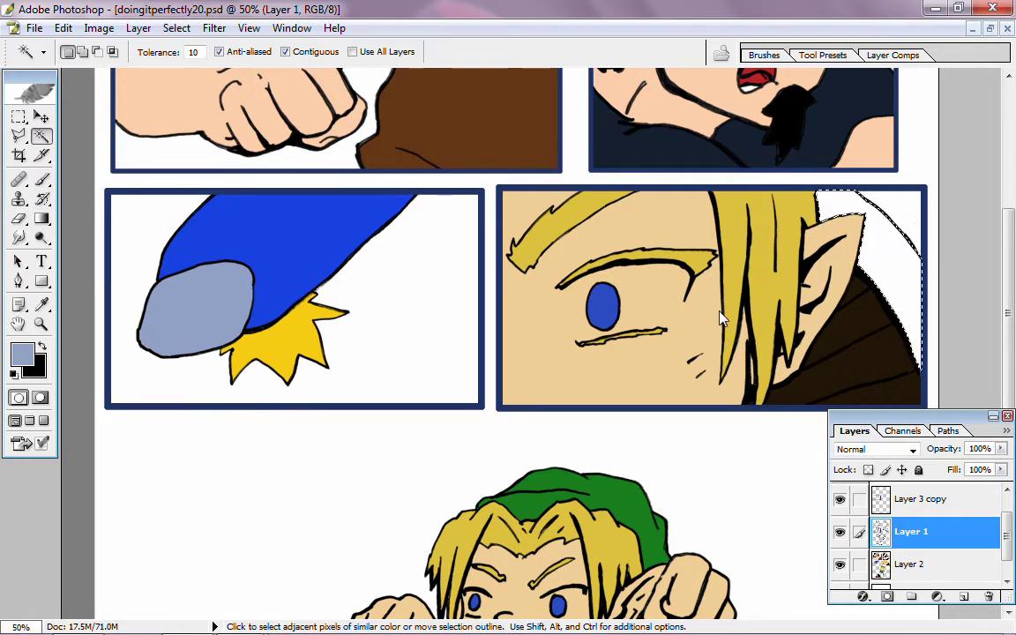
- Fill the selected area behind the ear on Layer 2 with the blue-grey foreground color at 100% opacity
key("m")
left_click(910, 563)
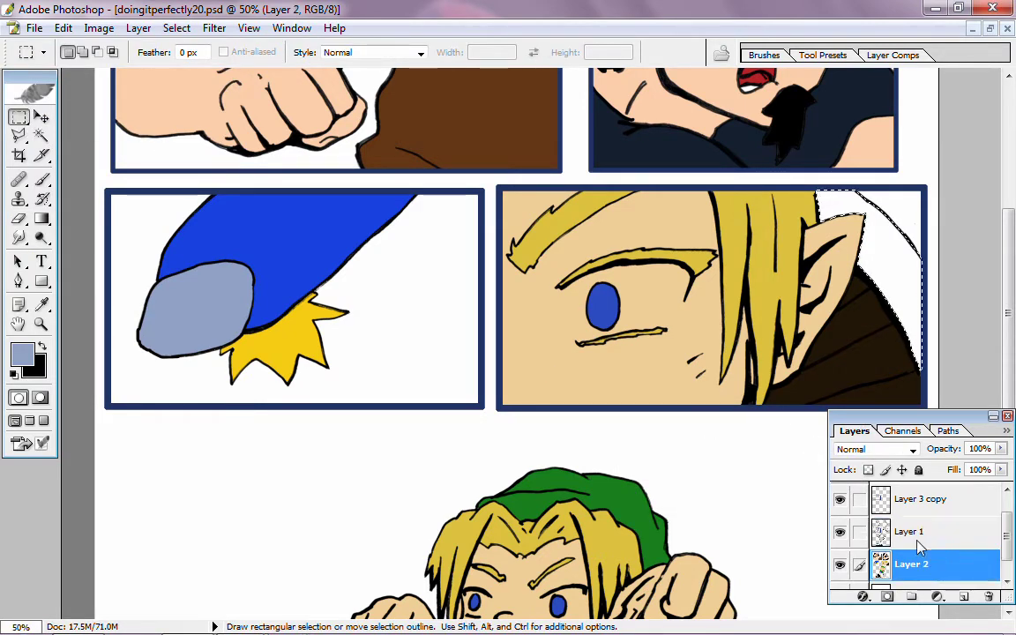
right_click(604, 263)
left_click(643, 496)
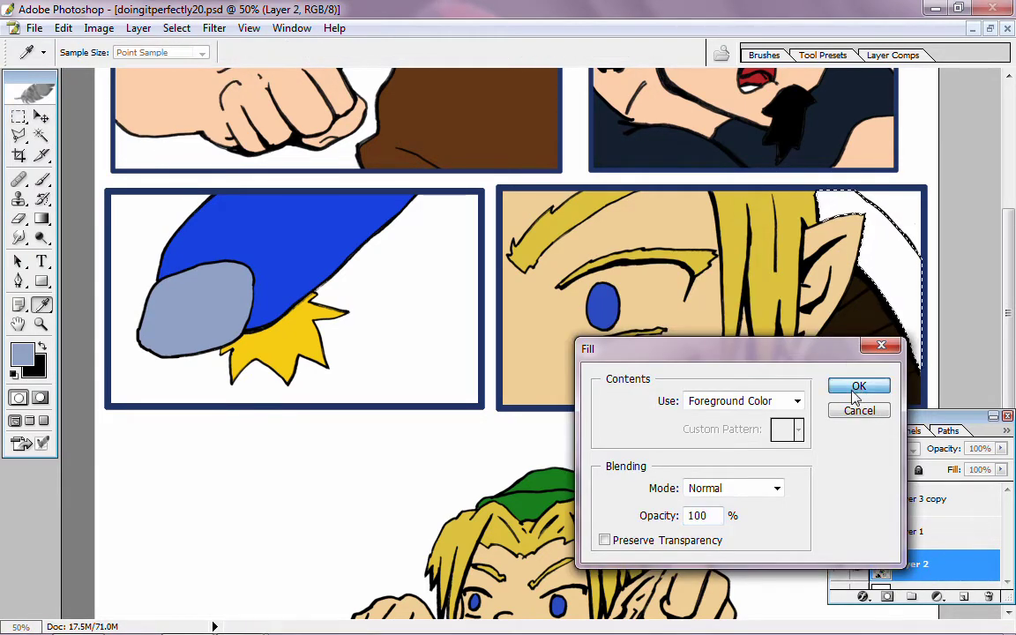
left_click(855, 386)
- Look over the whole comic page and set the foreground color to white with black as background
key("ctrl+minus")
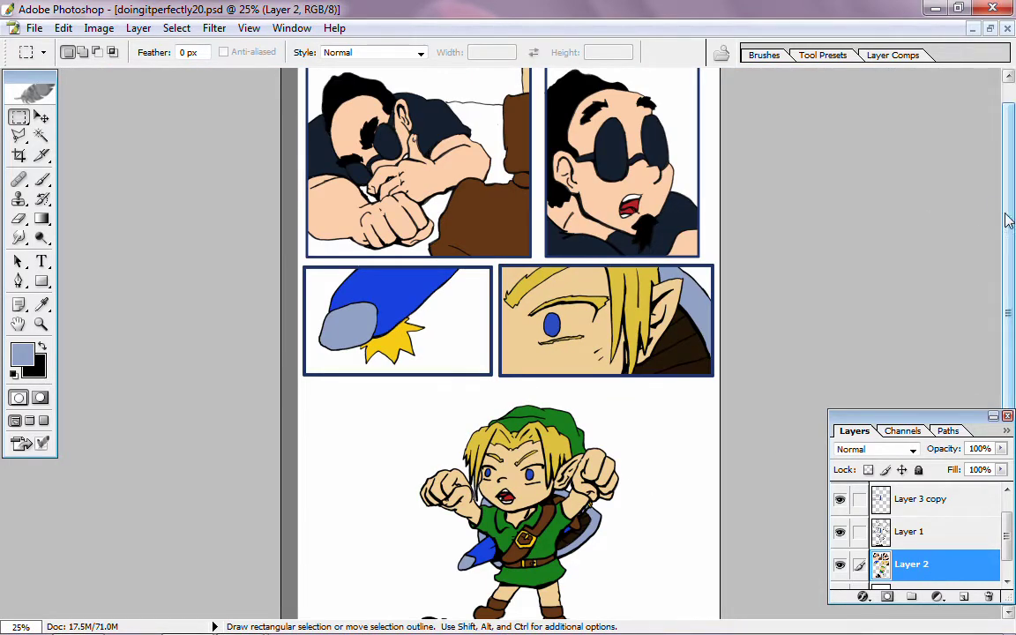
scroll(1013, 189, "up", 1)
scroll(1013, 189, "down", 2)
scroll(1013, 190, "up", 2)
scroll(1013, 190, "down", 5)
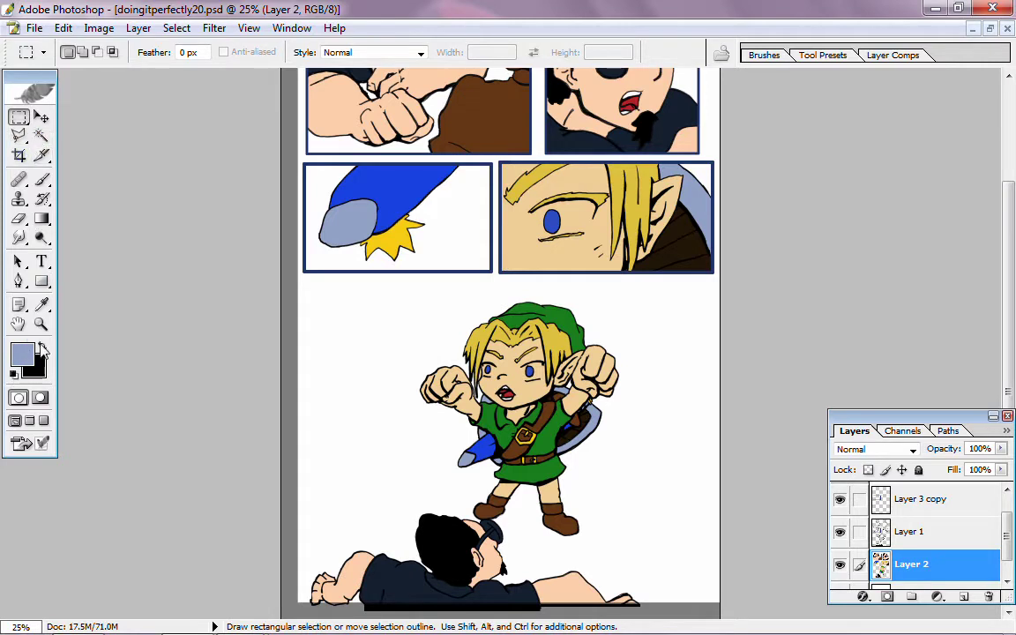
key("d")
key("x")
- On Layer 2, Magic Wand-select the teeth of the man in sunglasses and the small gap beside his thumb
left_click(40, 120)
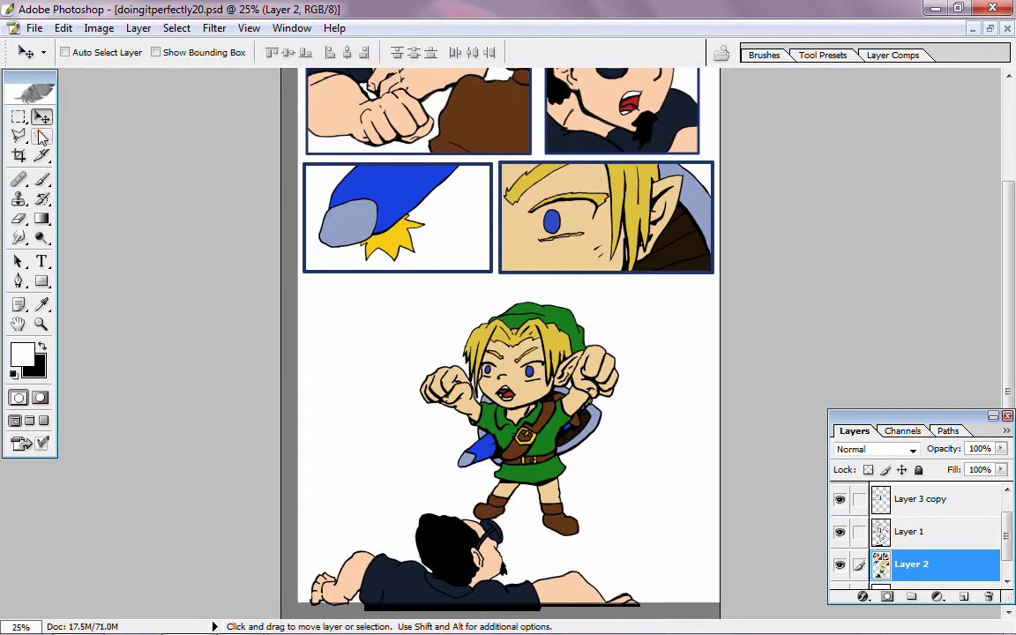
left_click(931, 532)
key("ctrl+plus")
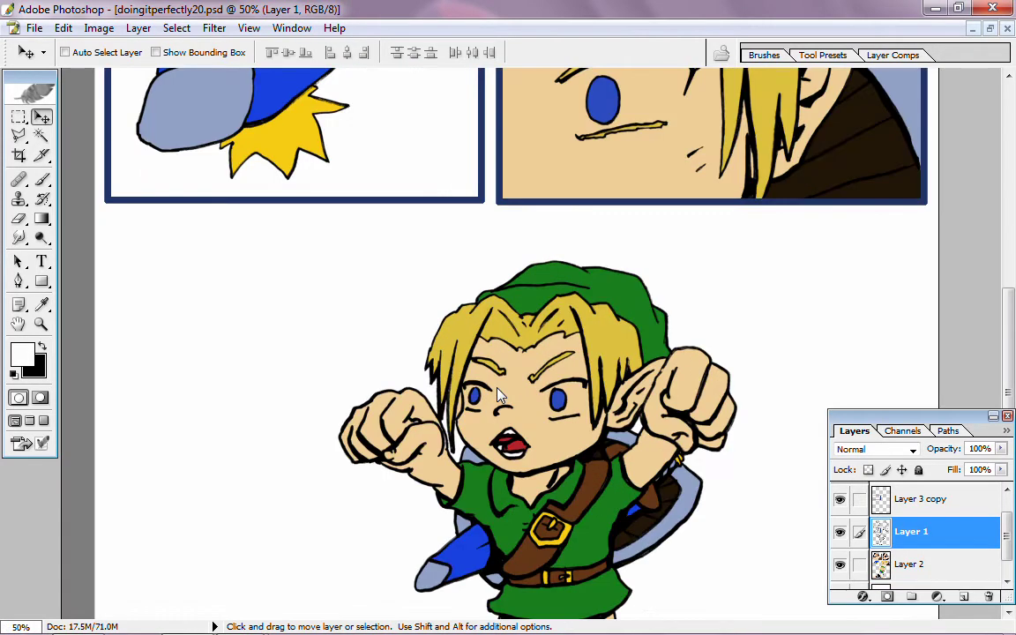
left_click(850, 561)
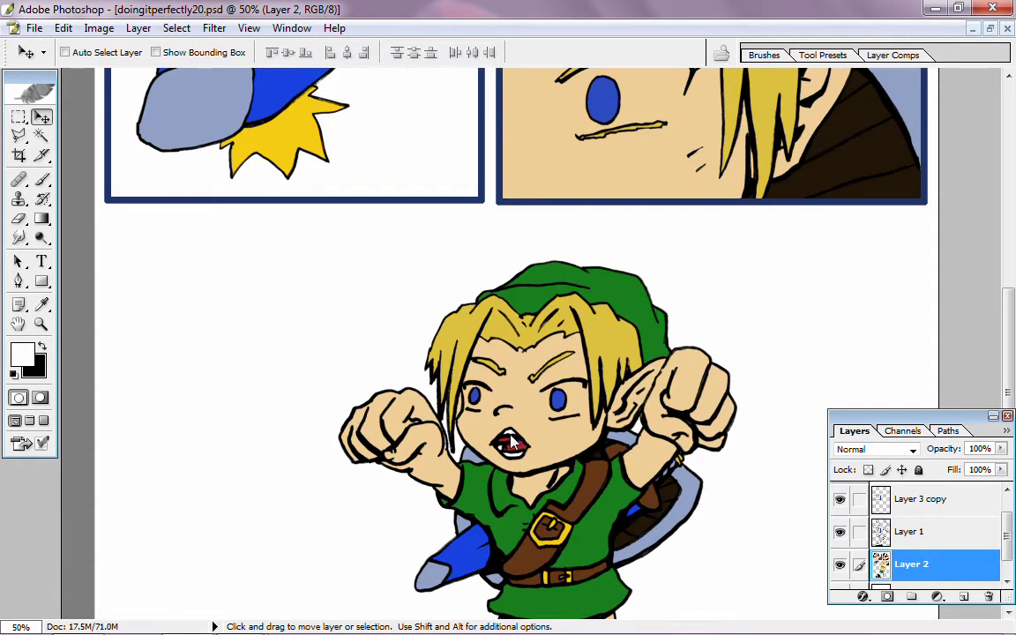
left_click(46, 138)
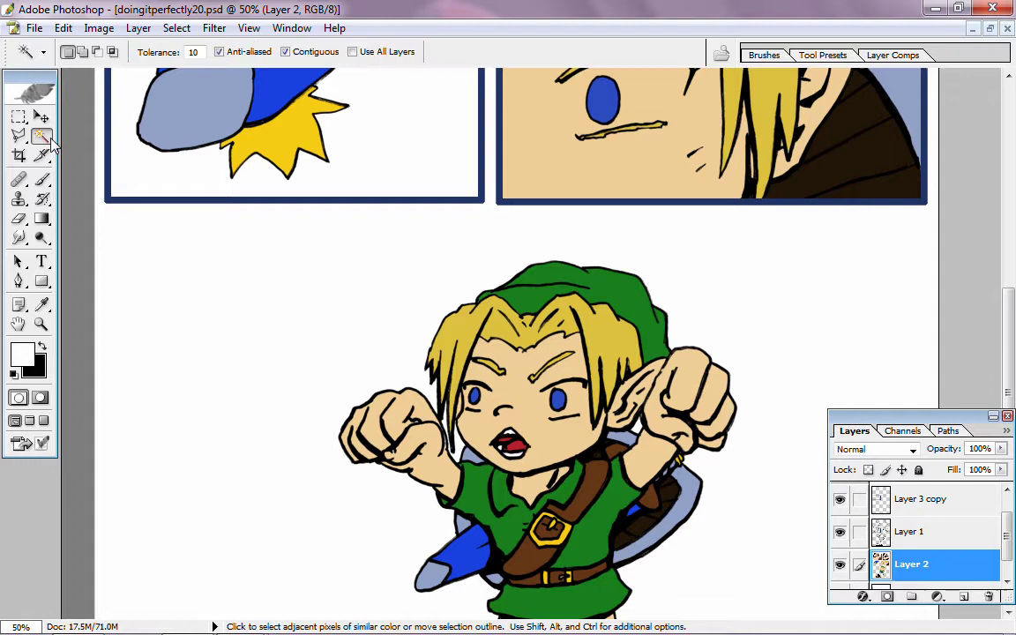
left_click(514, 438)
left_click_drag(1012, 393, 1012, 181)
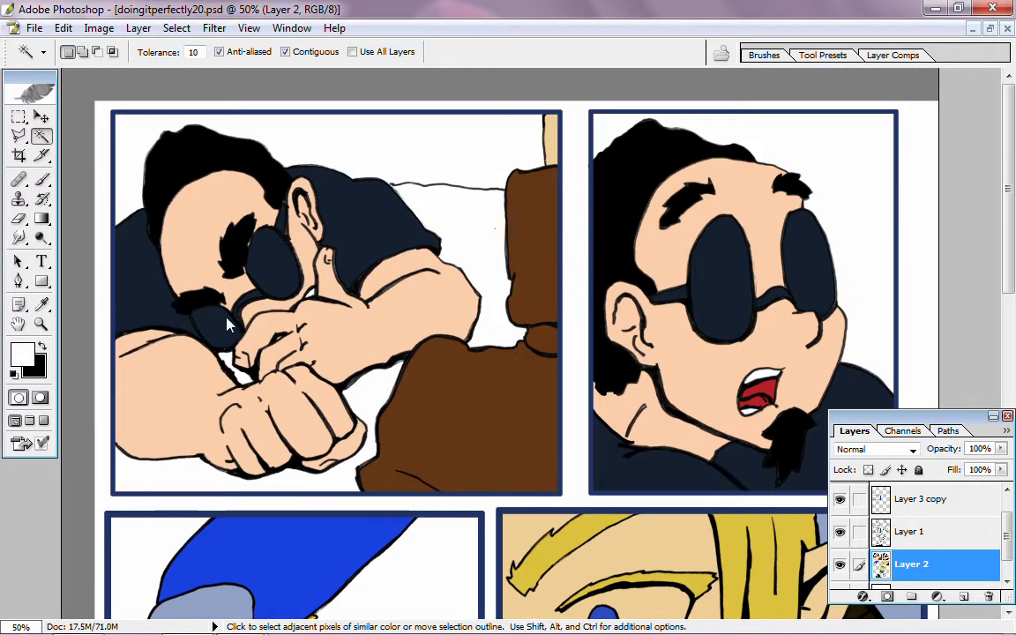
left_click(323, 287, "shift")
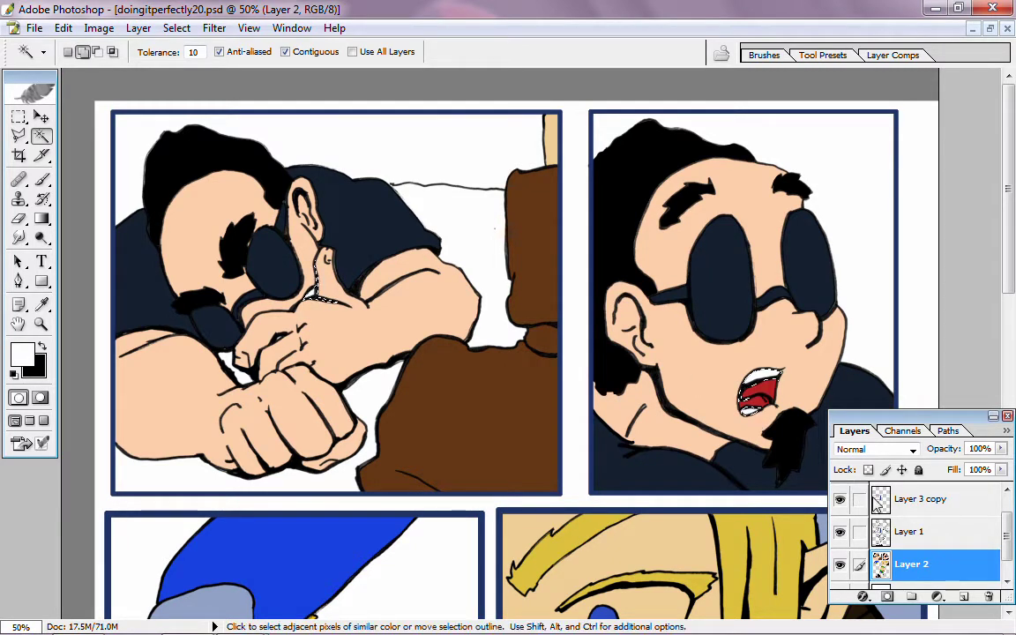
- Fill the selected teeth and thumb gap on Layer 2 with white at 100% opacity and deselect them
scroll(1002, 309, "down", 3)
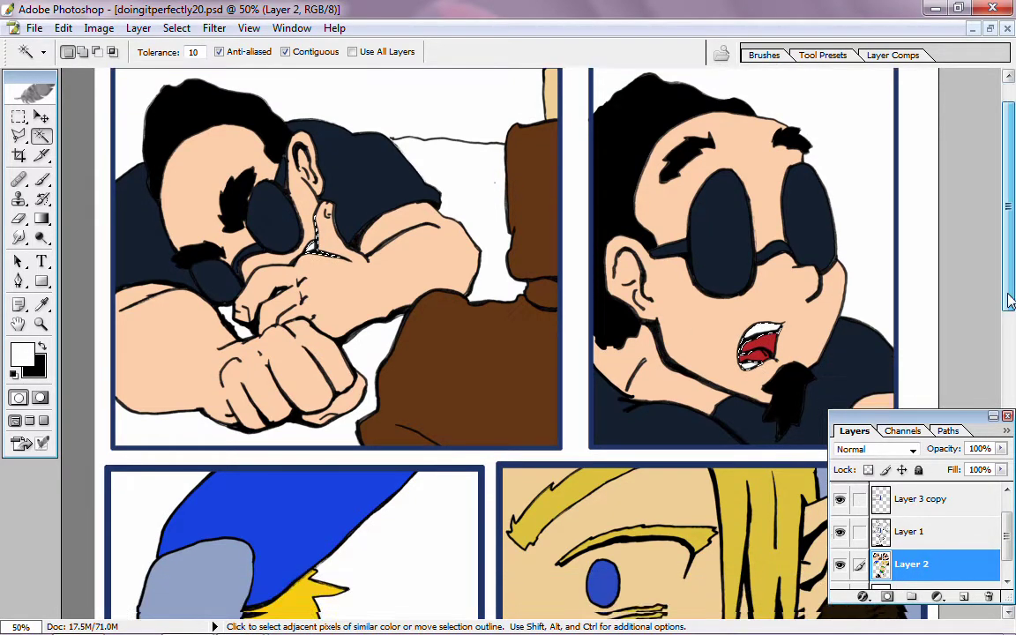
left_click(20, 118)
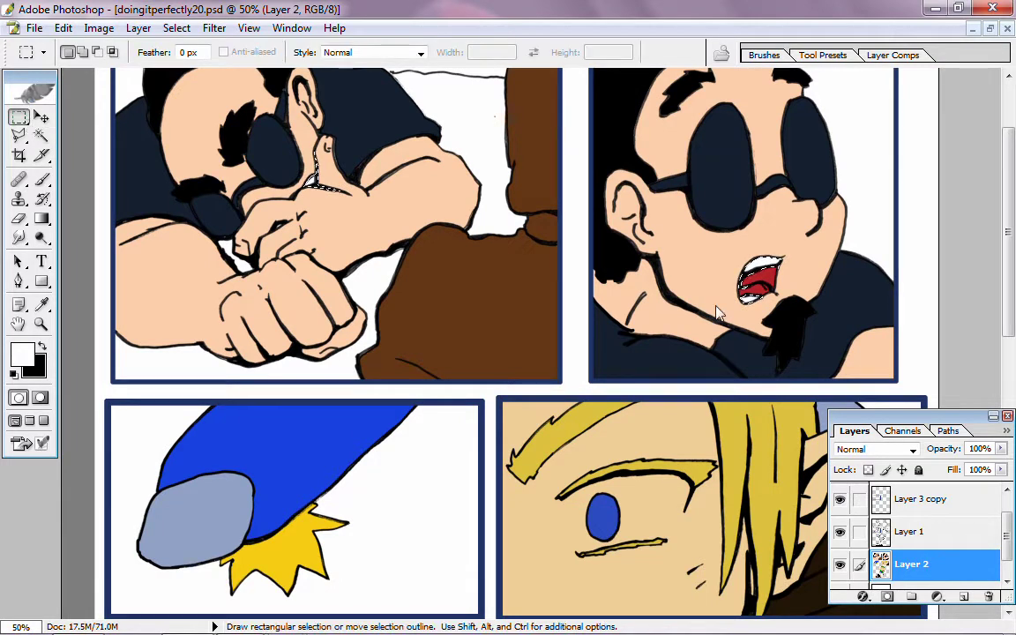
right_click(648, 254)
left_click(687, 488)
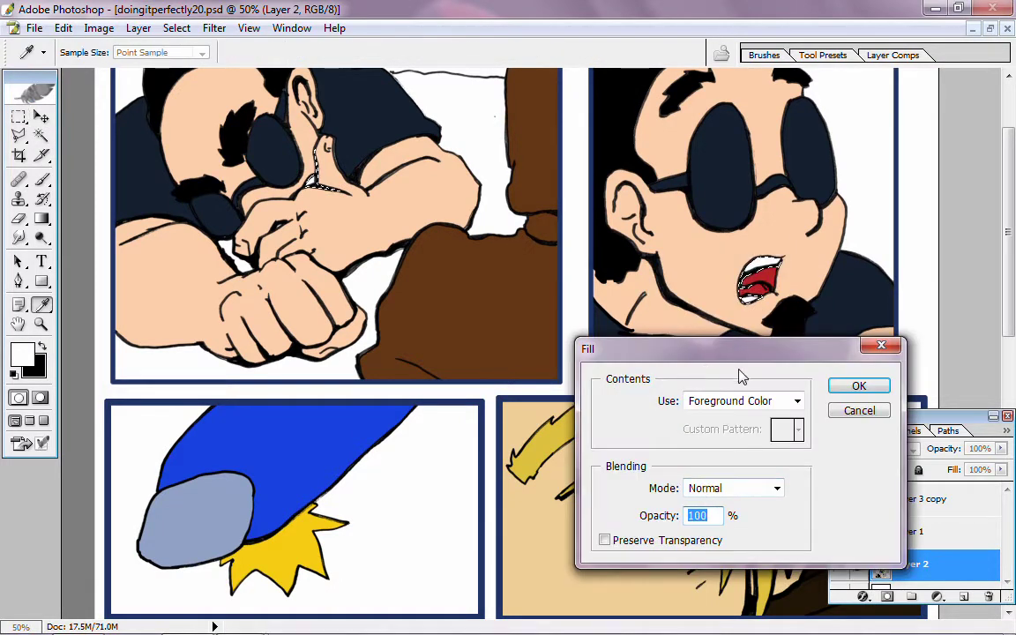
left_click(858, 386)
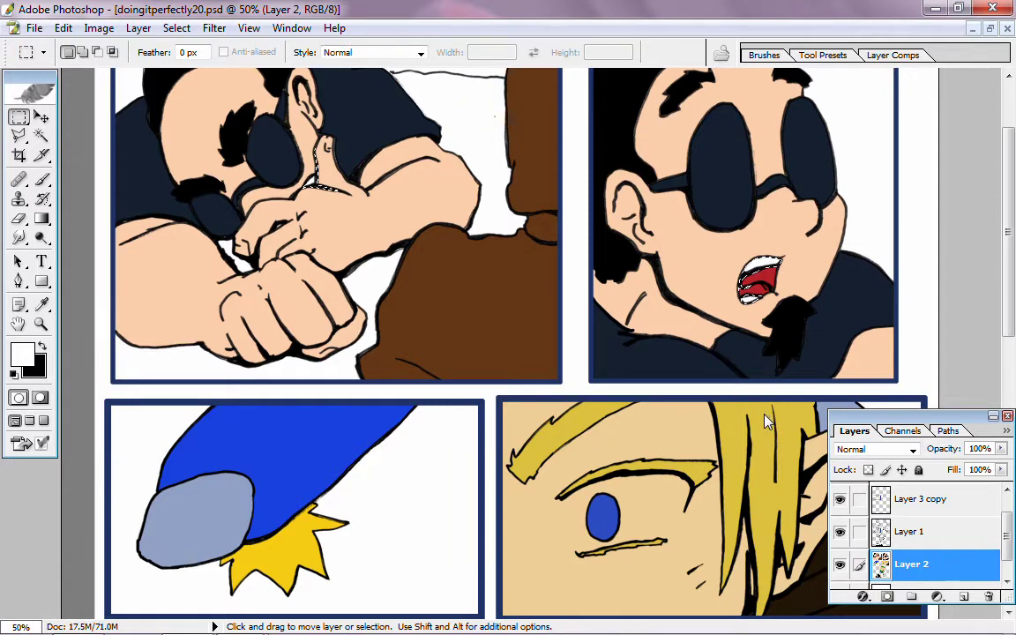
key("ctrl+d")
- Check the page for uncolored transparent areas by briefly hiding the Background layer and showing it again
key("ctrl+minus")
key("ctrl+minus")
scroll(1008, 547, "down", 1)
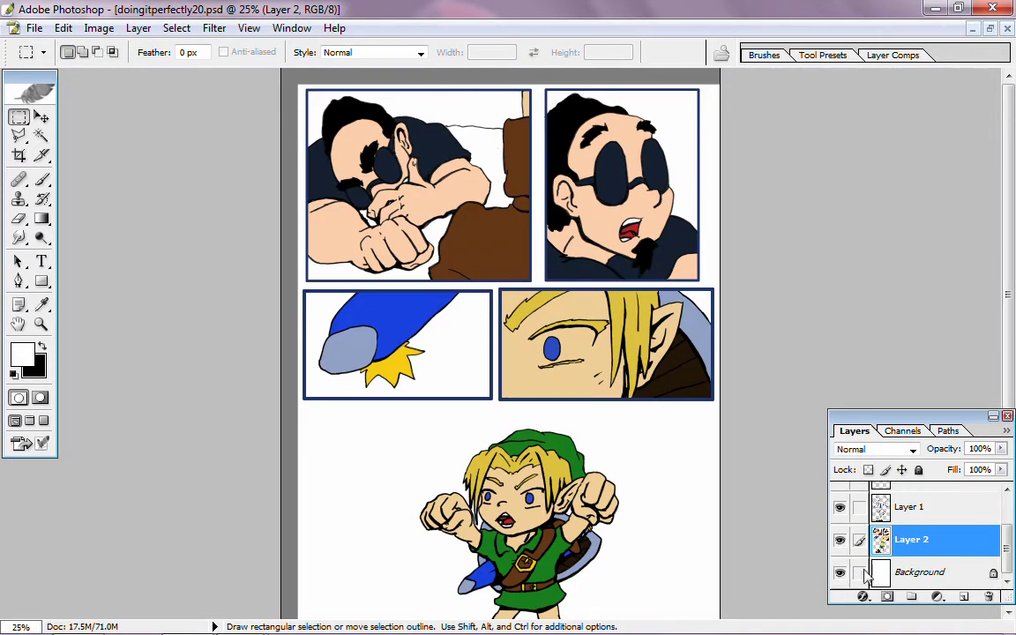
left_click(840, 575)
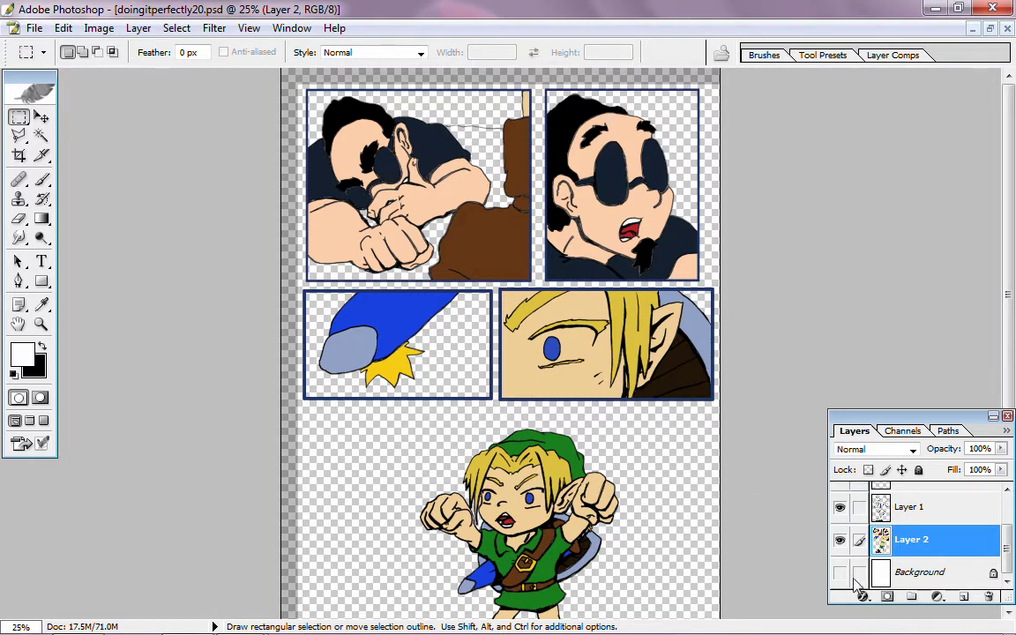
left_click(840, 574)
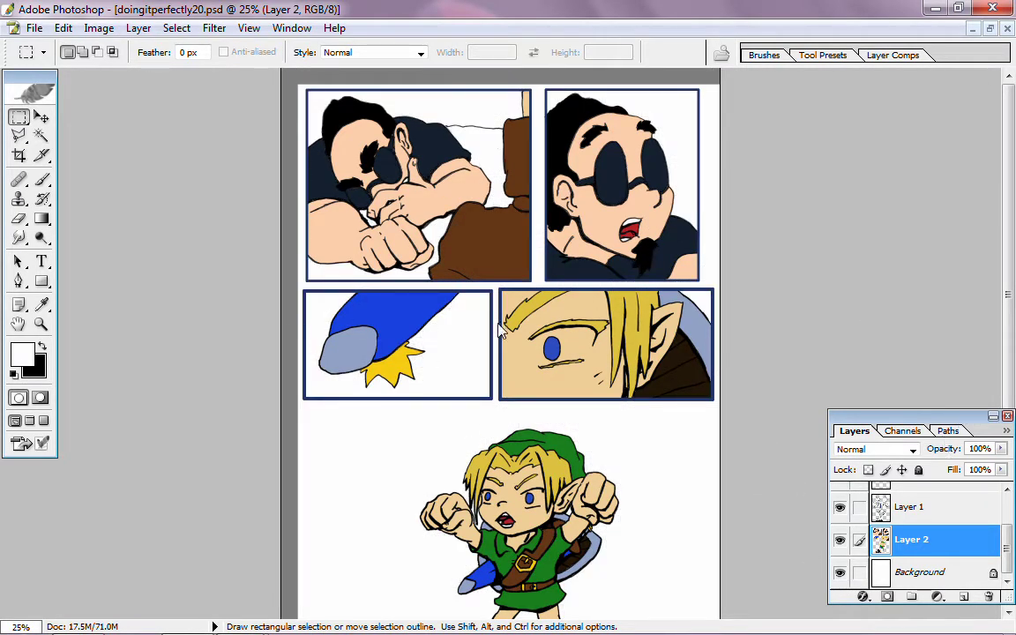
- Switch to the Brush tool and set the brush size to 94
left_click(41, 180)
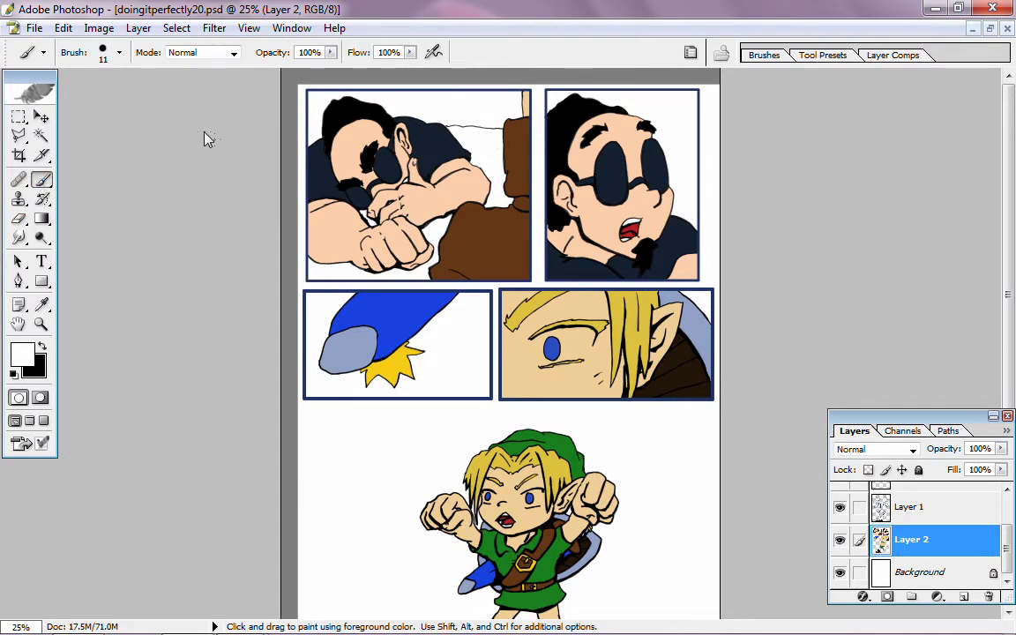
left_click(120, 54)
left_click_drag(90, 104, 119, 99)
key("Return")
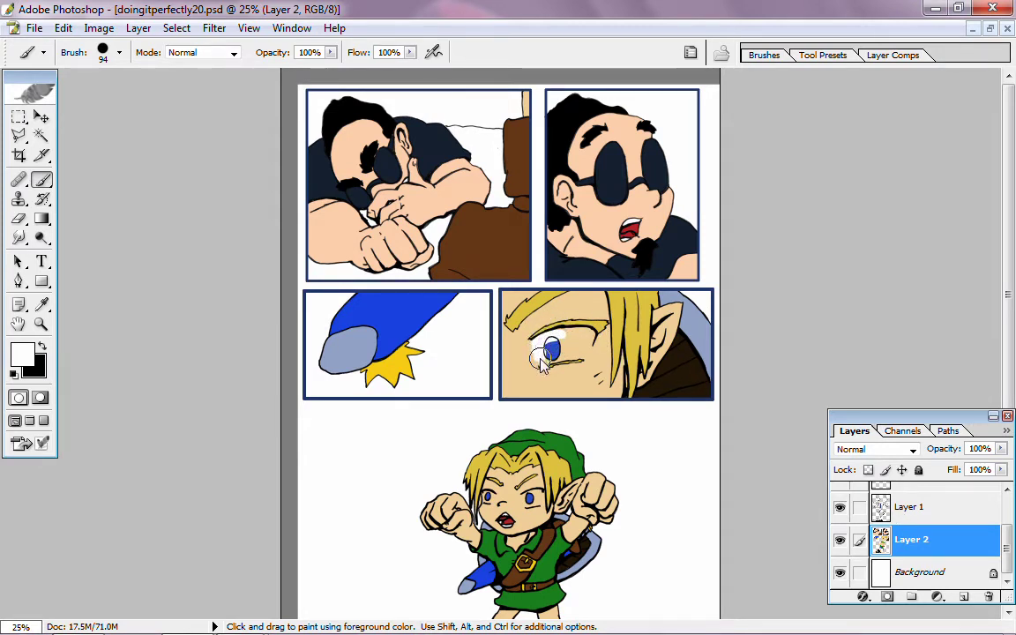
- Try painting the white of the close-up eye directly on Layer 2, and undo the strokes
mouse_move(543, 364)
left_mouse_down()
mouse_move(554, 355)
mouse_move(574, 362)
mouse_move(589, 344)
mouse_move(560, 341)
mouse_move(571, 350)
left_mouse_up()
key("ctrl+plus")
key("ctrl+plus")
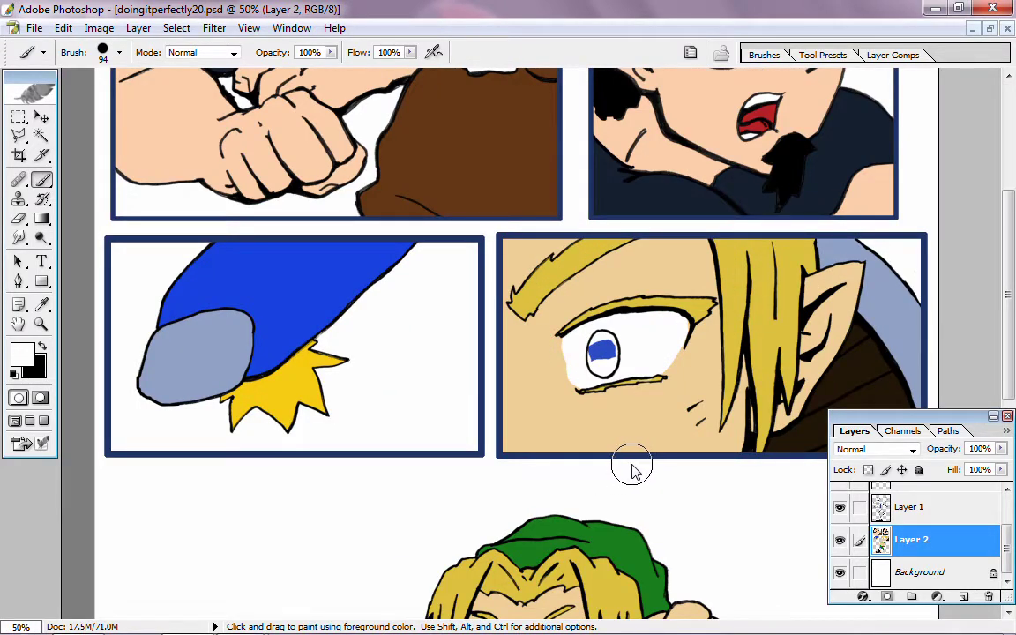
key("ctrl")
key("ctrl+z")
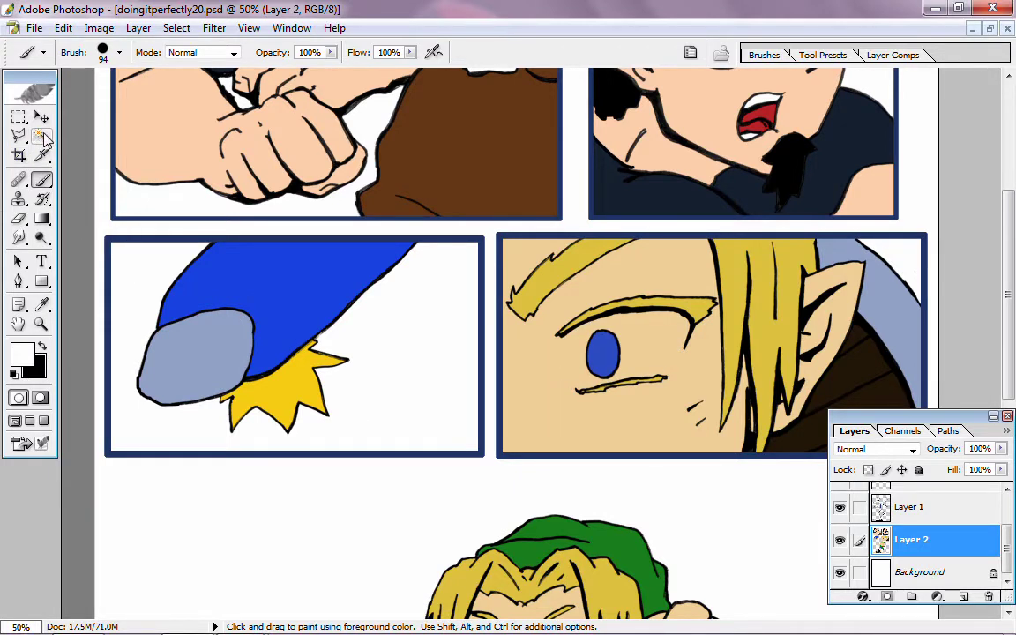
- Add a new layer above Layer 2 and paint the white of the close-up eye on it
left_click(970, 598)
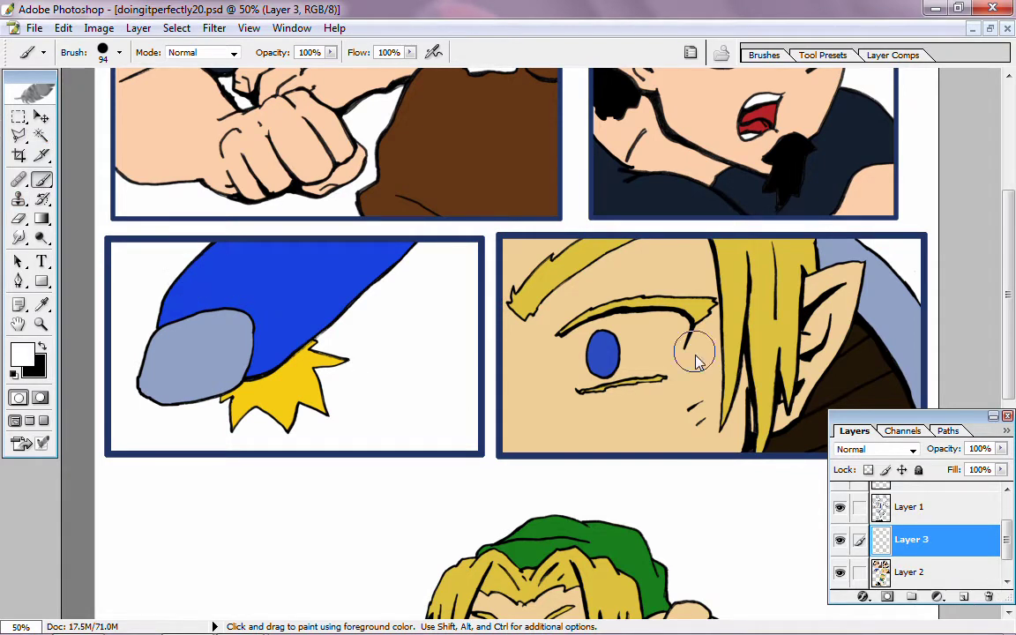
left_click(618, 325)
key("ctrl+z")
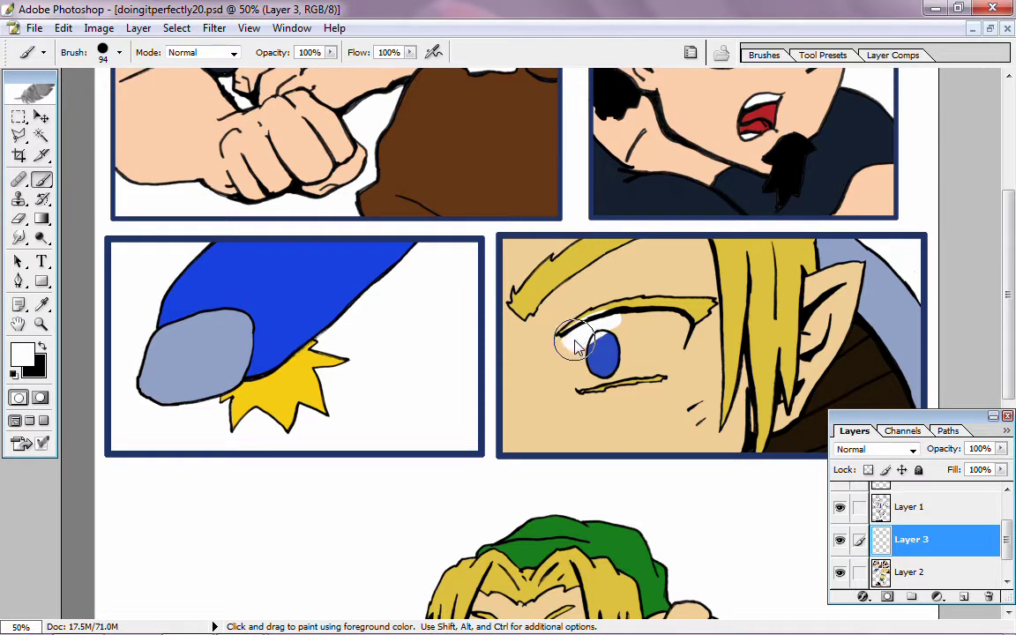
mouse_move(575, 346)
left_mouse_down()
mouse_move(594, 384)
mouse_move(654, 369)
mouse_move(678, 325)
mouse_move(652, 325)
mouse_move(628, 333)
mouse_move(651, 342)
mouse_move(606, 344)
mouse_move(624, 341)
mouse_move(682, 371)
mouse_move(680, 340)
left_mouse_up()
key("ctrl+z")
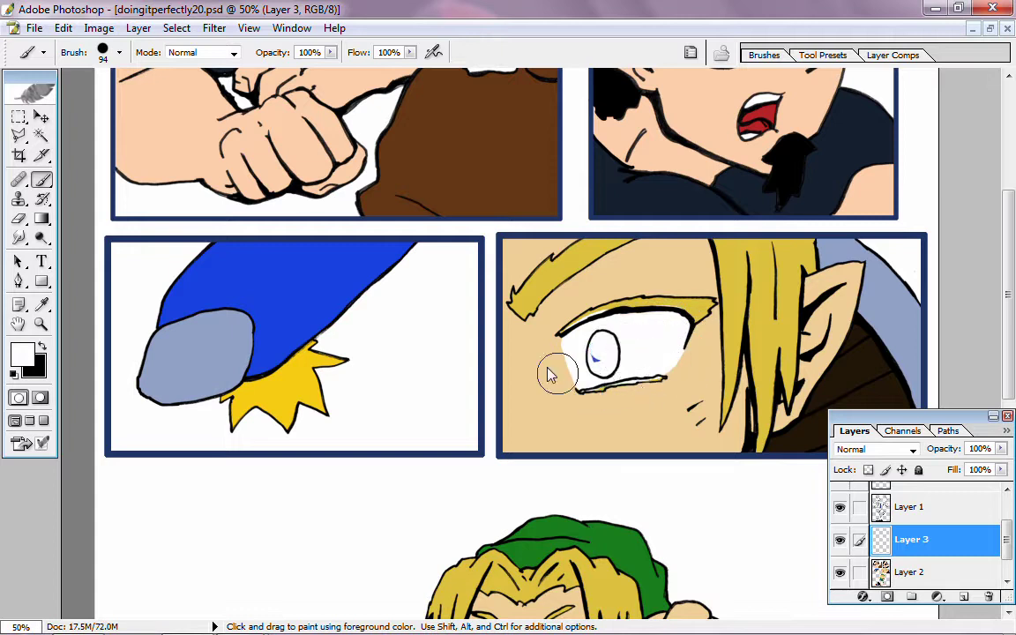
- Select the iris and eyelid areas on Layer 2, remove the white paint covering them from Layer 3, and deselect
left_click(40, 135)
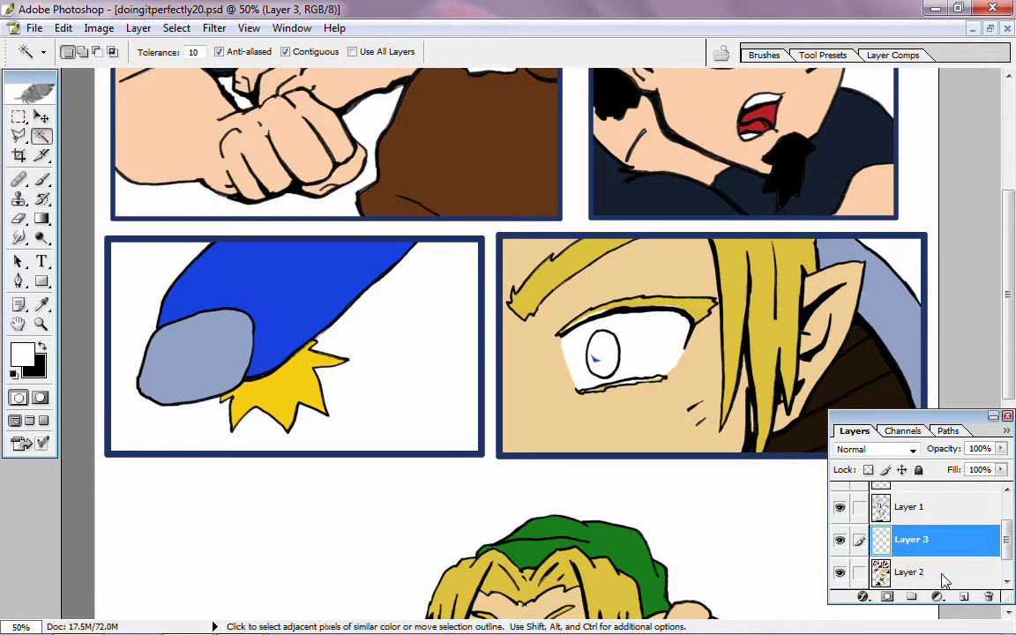
left_click(945, 579)
left_click(619, 353)
left_click(645, 388, "shift")
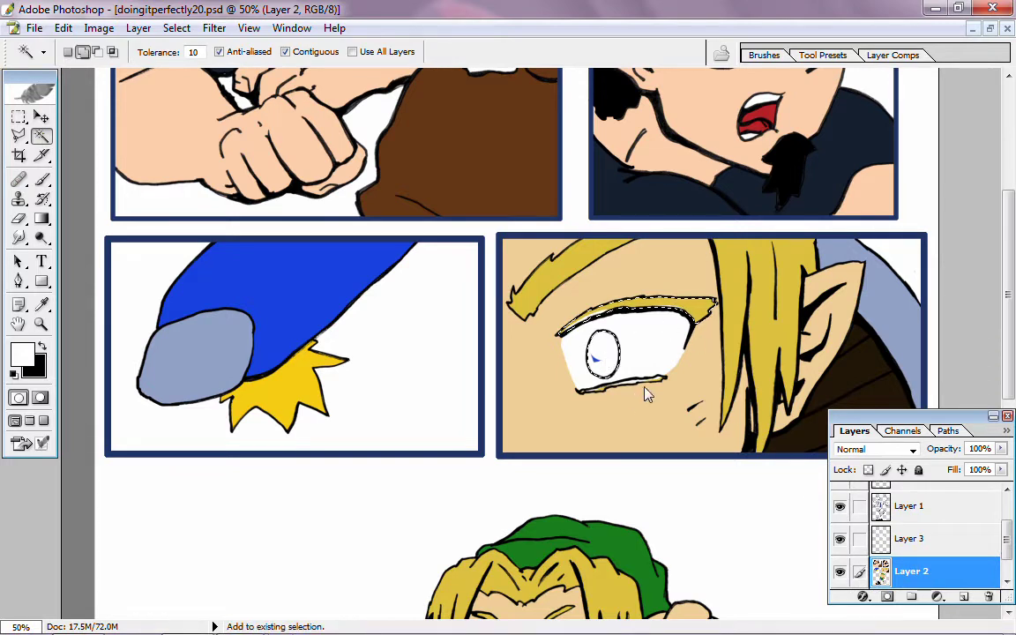
left_click(900, 534)
key("alt+BackSpace")
key("ctrl+d")
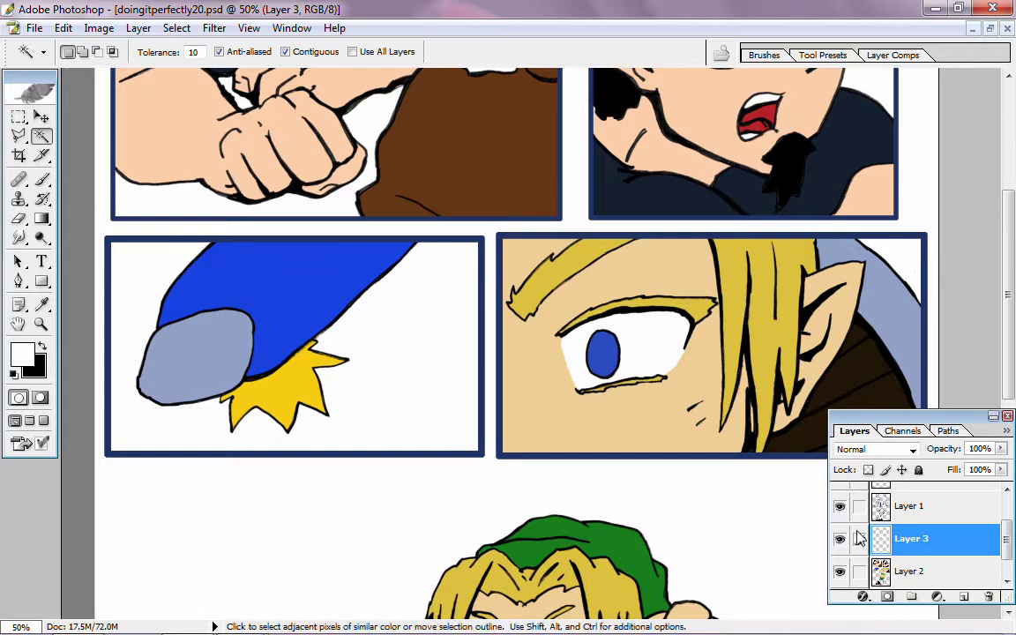
- Set the brush size to 23 px and paint the whites of both eyes of the small green-clad figure on Layer 3
key("ctrl+minus")
key("ctrl+minus")
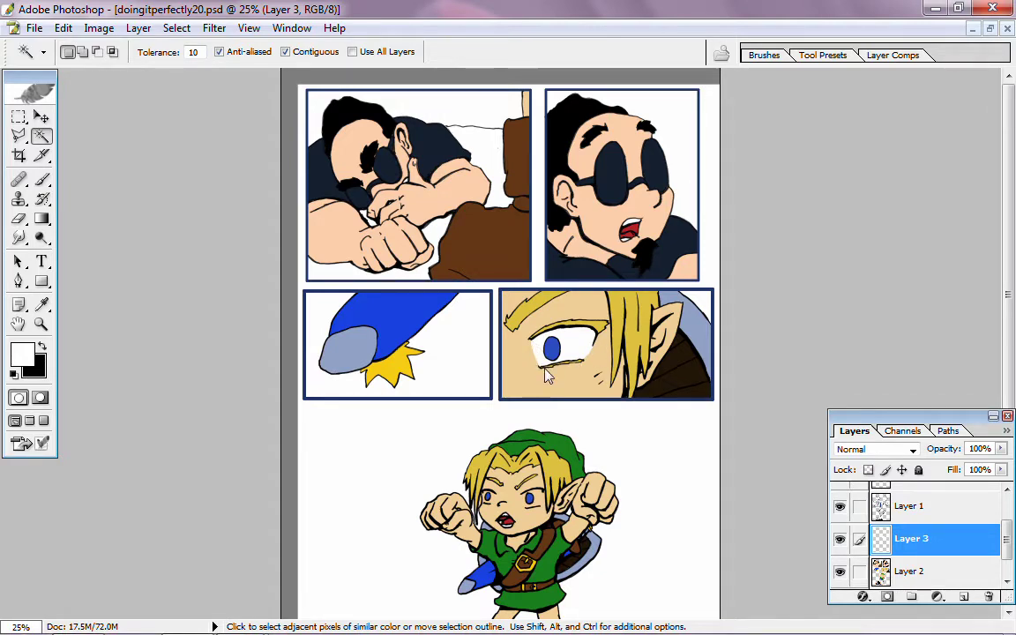
scroll(679, 432, "down", 3)
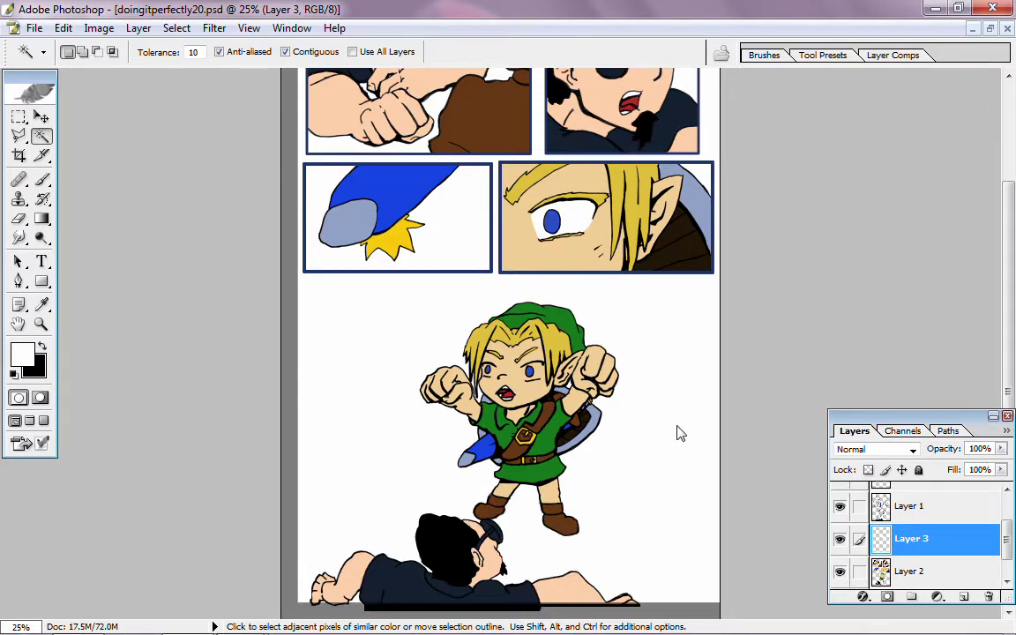
key("ctrl+plus")
key("ctrl+plus")
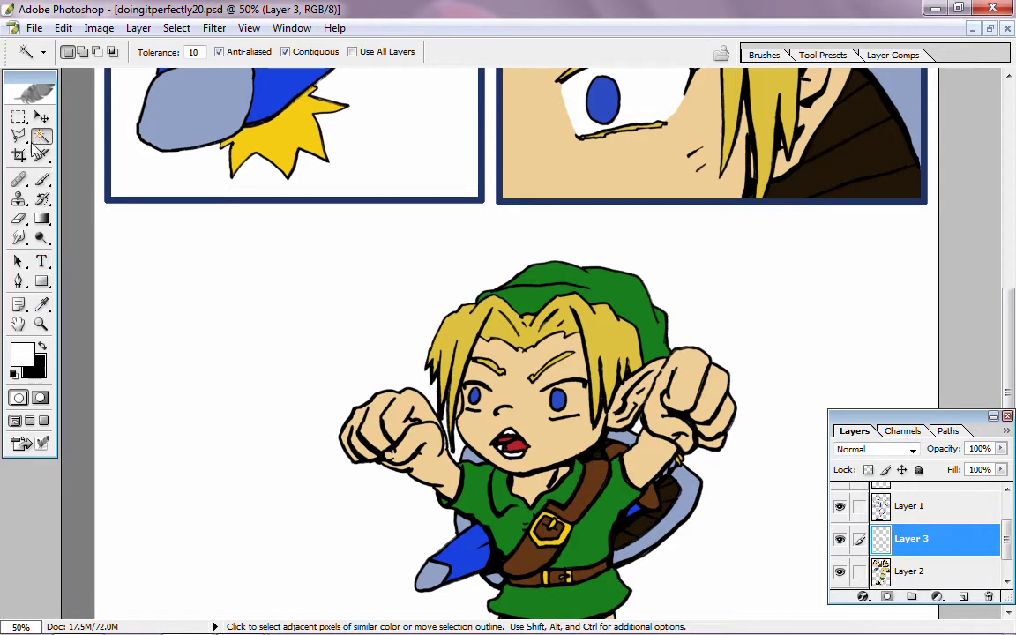
left_click(42, 219)
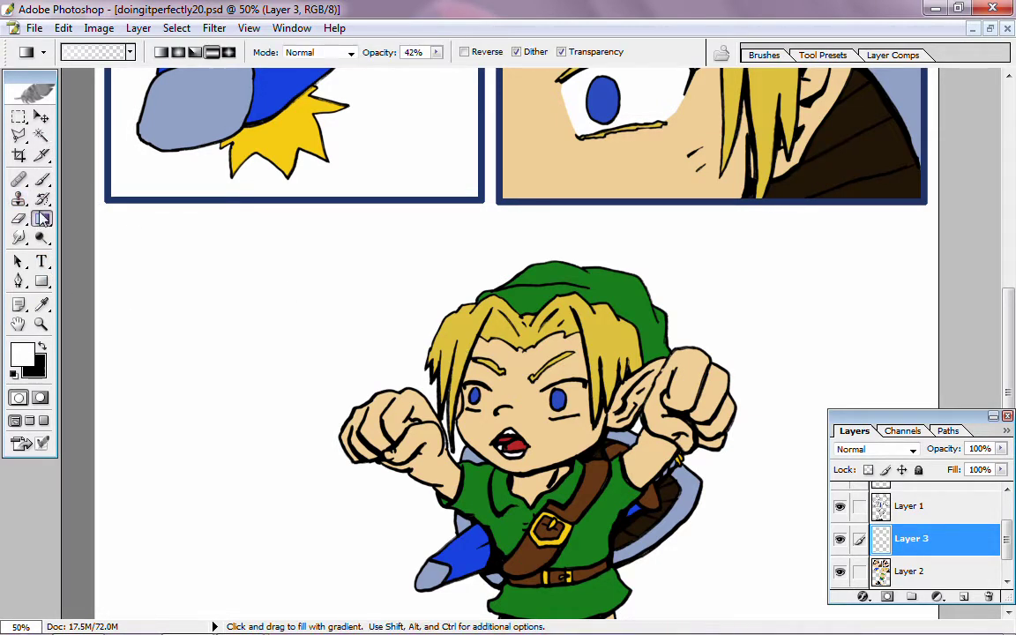
left_click(40, 179)
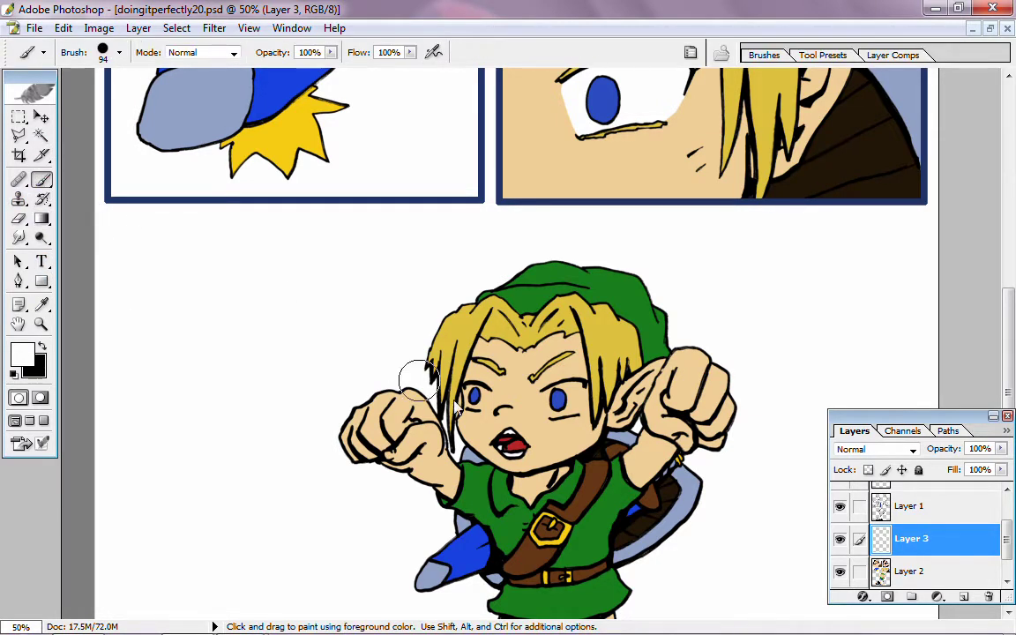
left_click(104, 60)
left_click(46, 102)
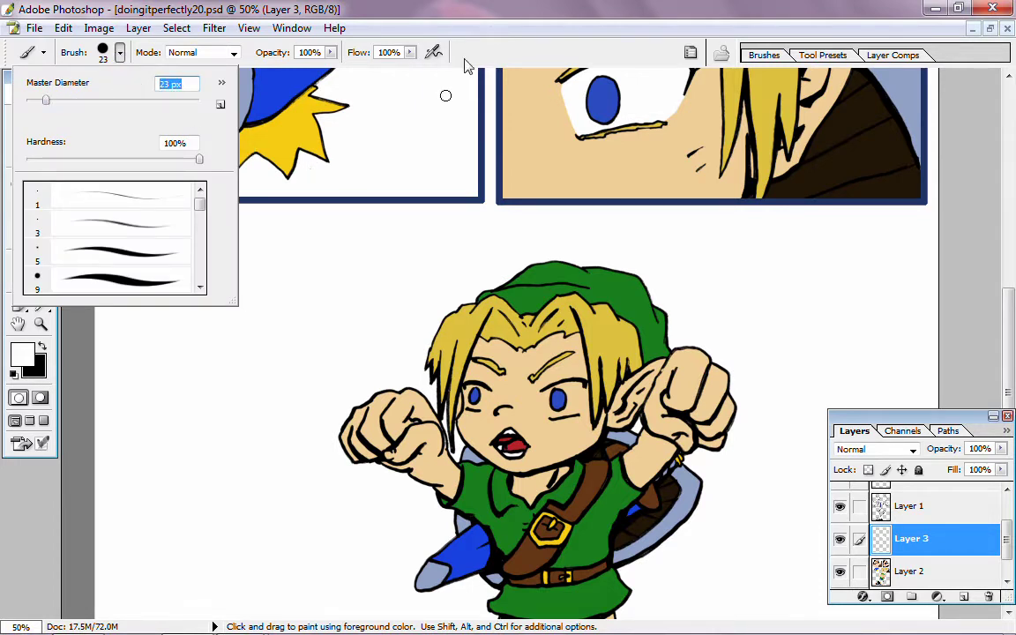
key("Return")
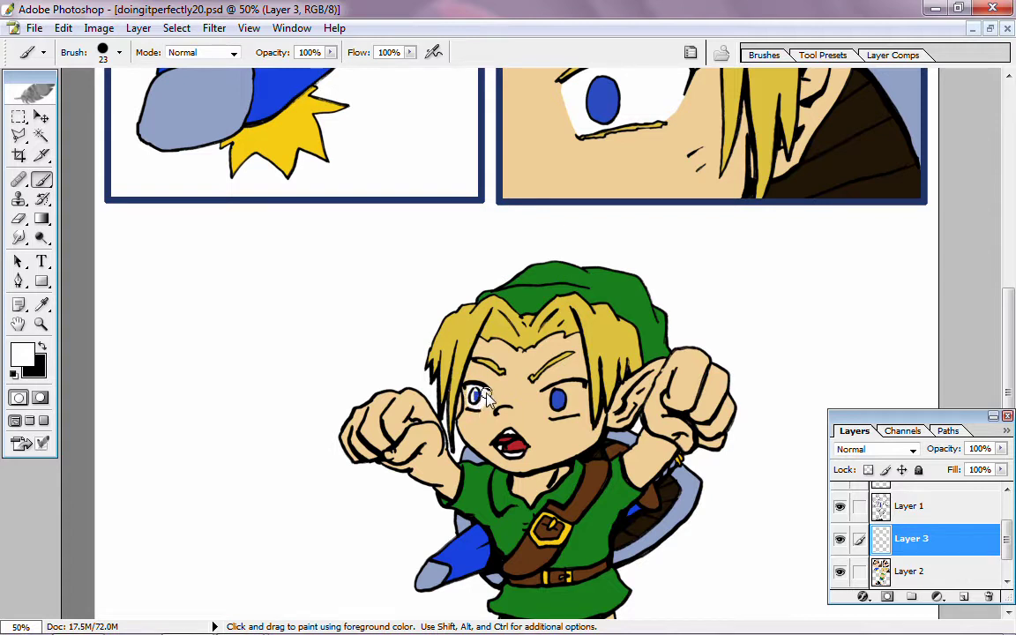
left_click_drag(485, 397, 481, 395)
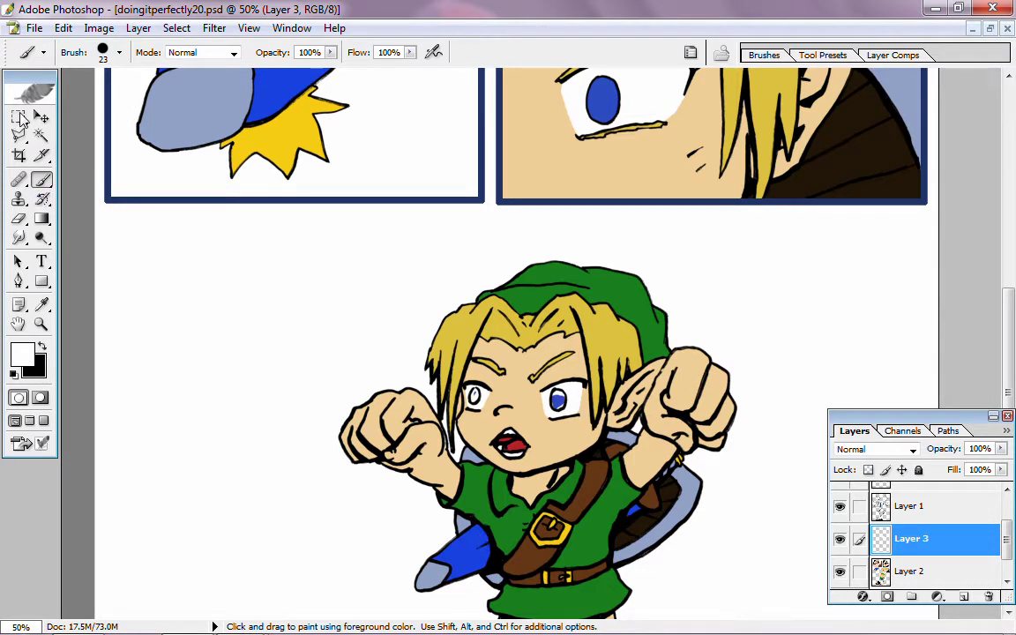
- Select the small figure's irises on Layer 2 with the Magic Wand and remove the white paint covering them from Layer 3
left_click(41, 135)
left_click(938, 570)
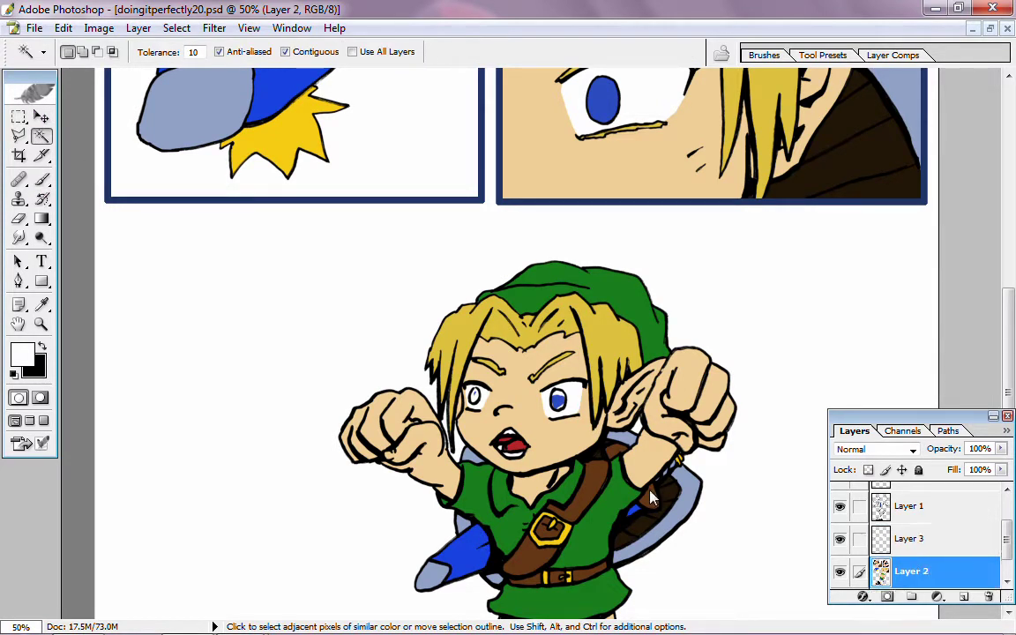
left_click(559, 404)
left_click(901, 546)
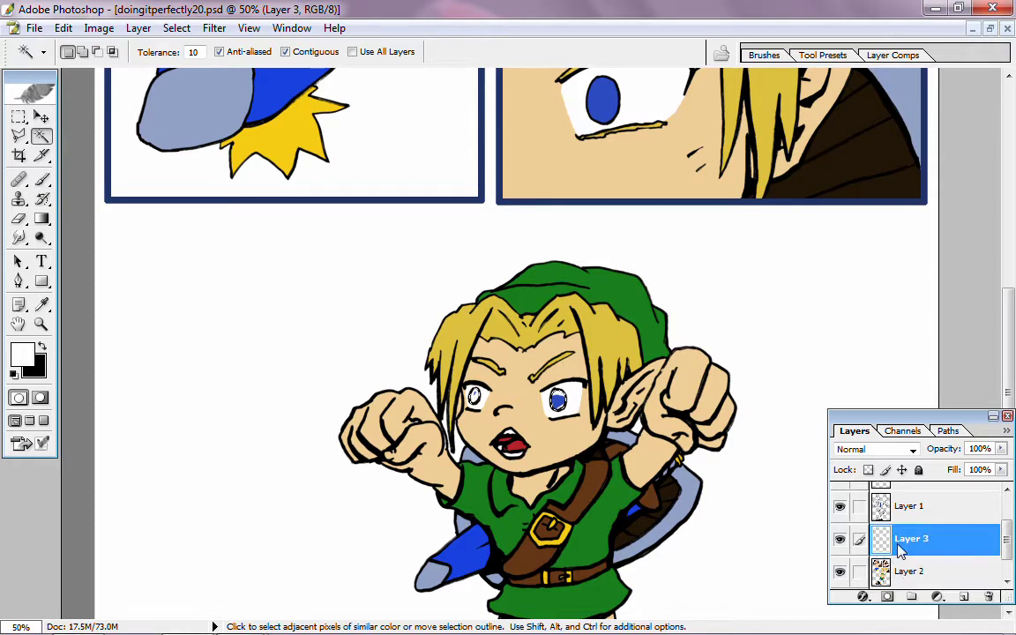
- Merge Layer 3 down into Layer 2
key("ctrl+minus")
key("ctrl+minus")
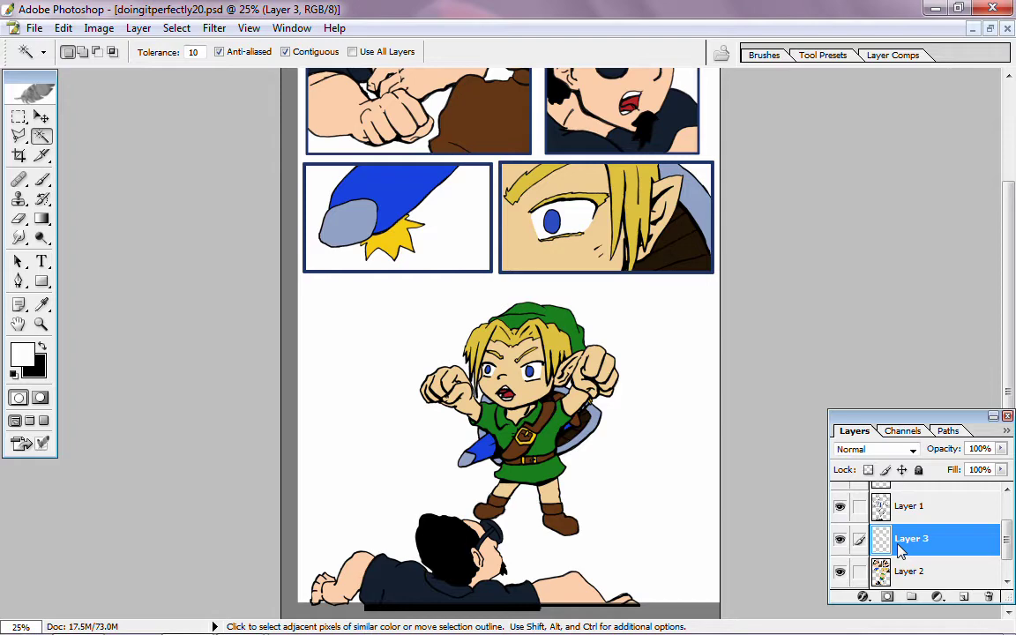
key("ctrl")
key("ctrl+e")
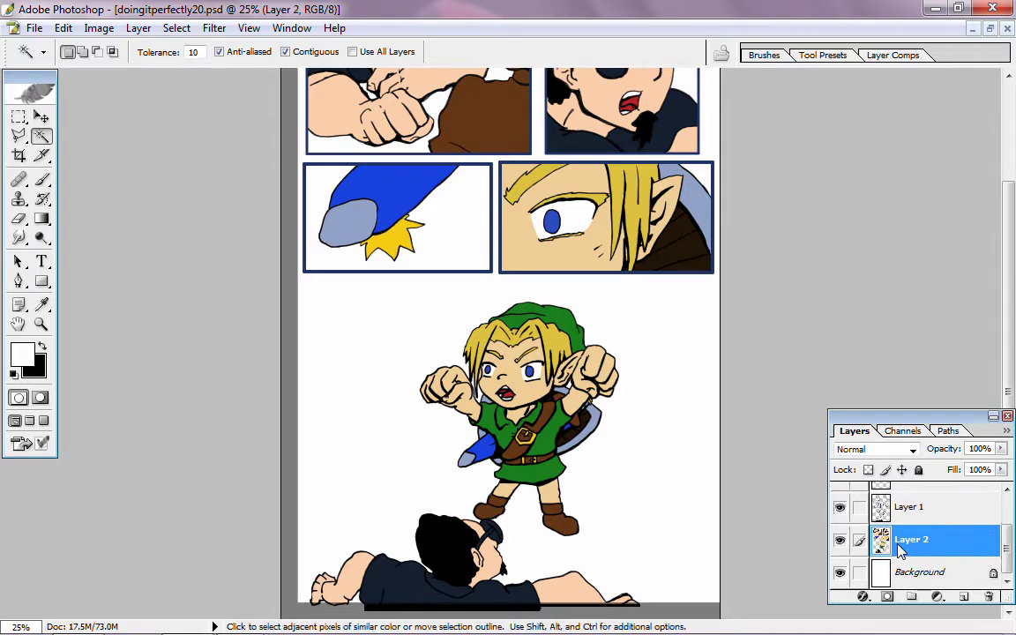
- Examine the whole comic page from the upper panels to the lower figures, checking the flat colors
key("m")
scroll(497, 379, "up", 3)
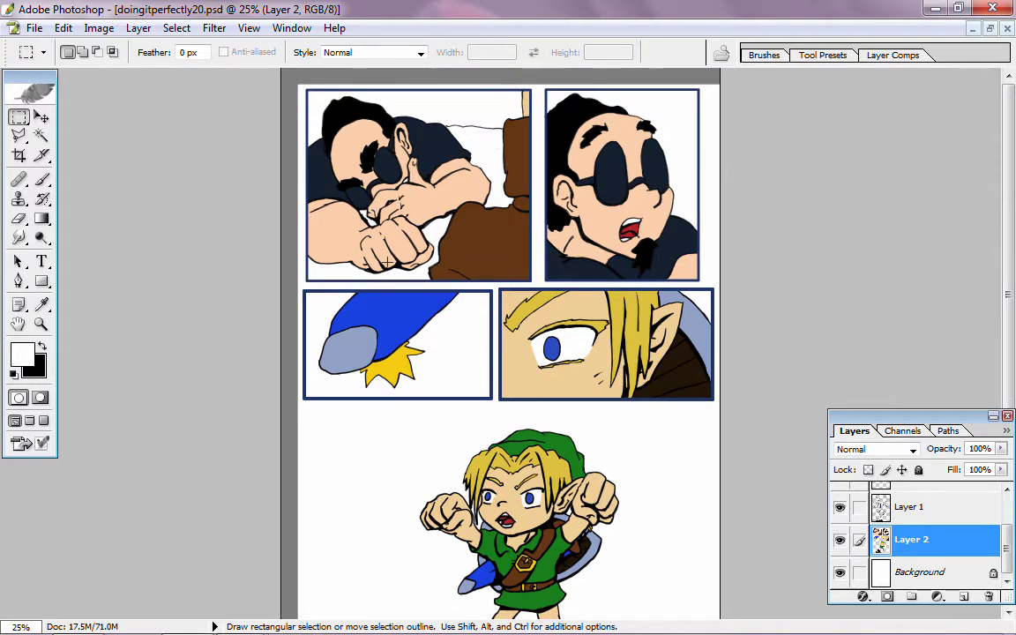
scroll(542, 168, "down", 3)
scroll(542, 167, "up", 3)
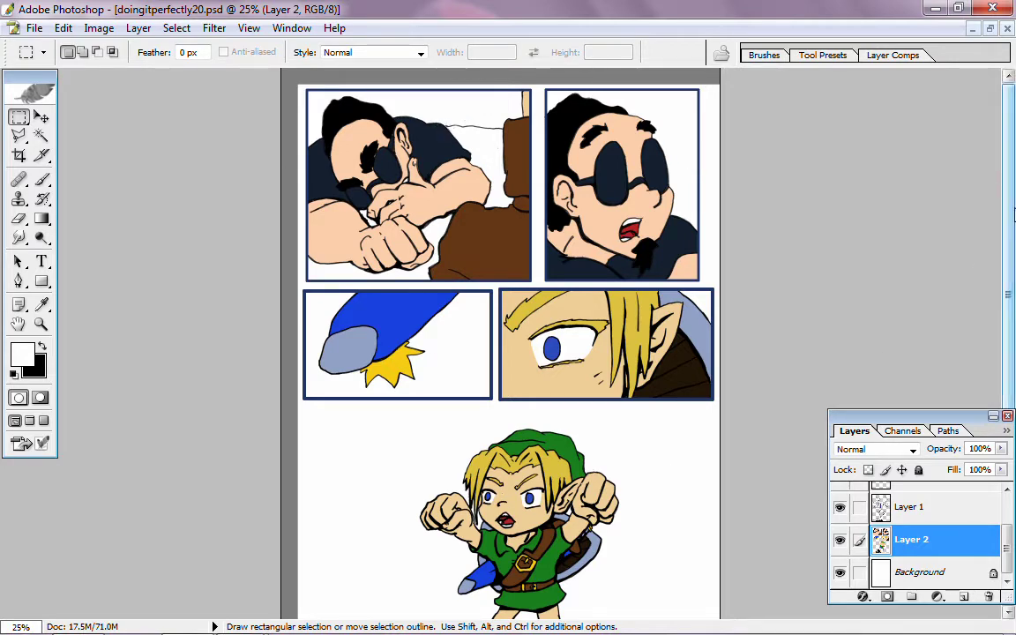
scroll(885, 357, "down", 3)
scroll(886, 362, "up", 3)
scroll(886, 370, "down", 3)
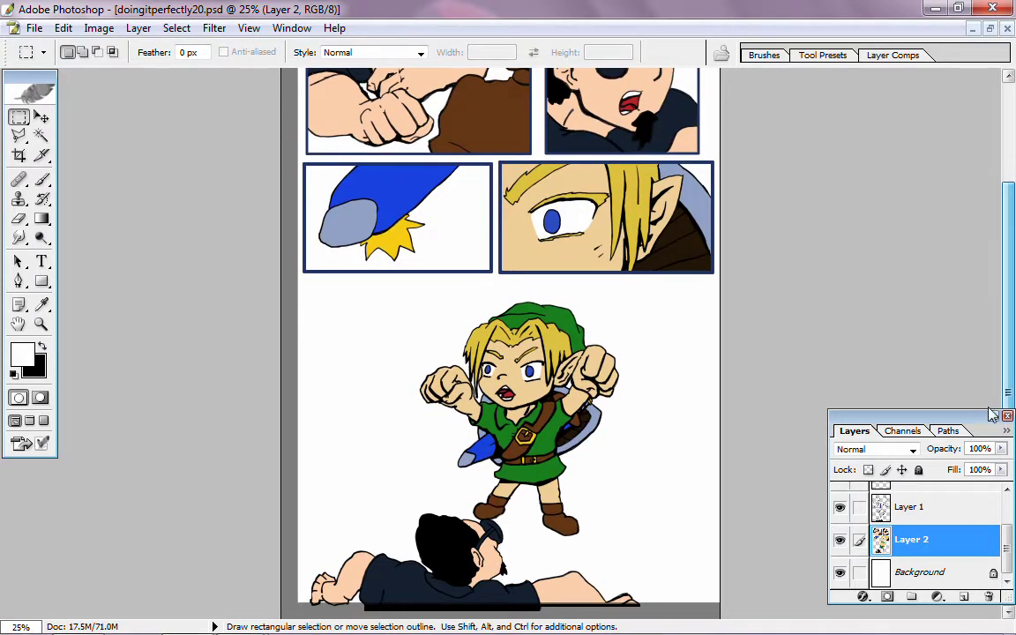
scroll(997, 406, "up", 3)
scroll(1006, 415, "down", 3)
scroll(1006, 415, "up", 3)
scroll(1005, 414, "down", 3)
scroll(1010, 265, "up", 3)
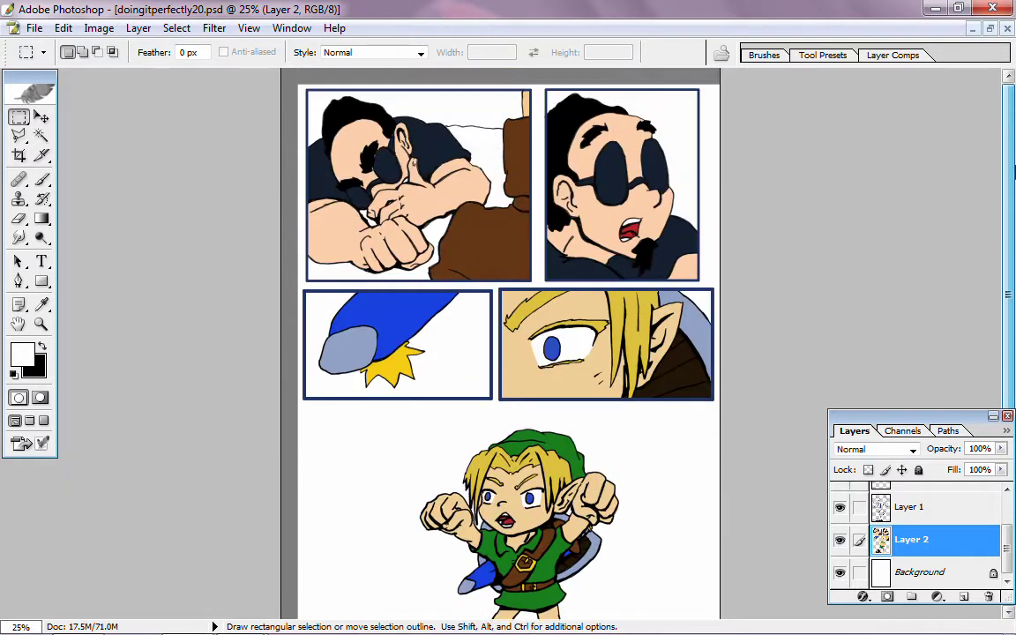
scroll(993, 220, "down", 3)
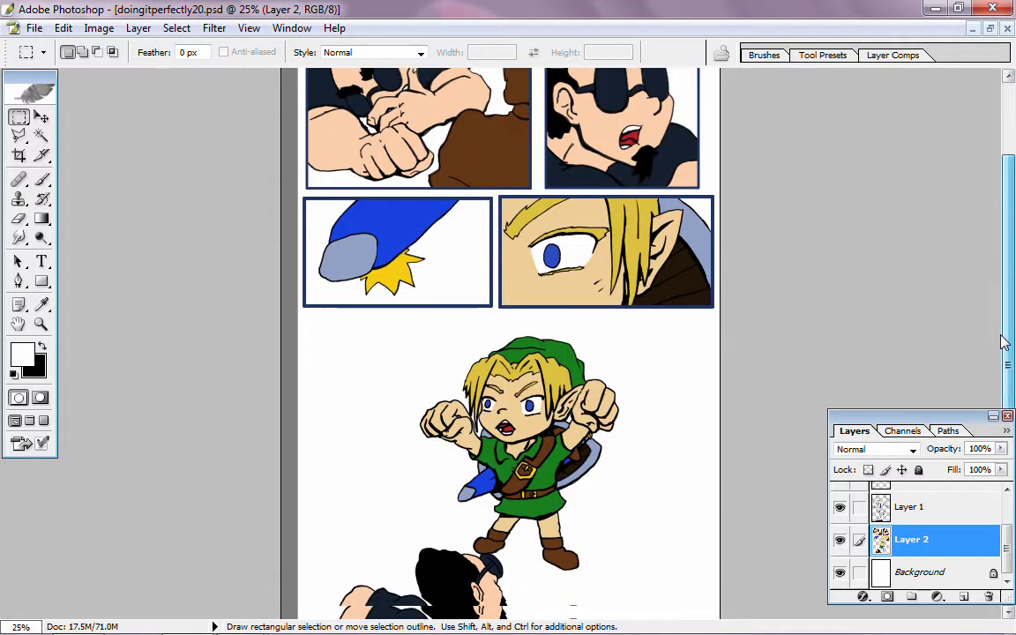
scroll(993, 148, "up", 3)
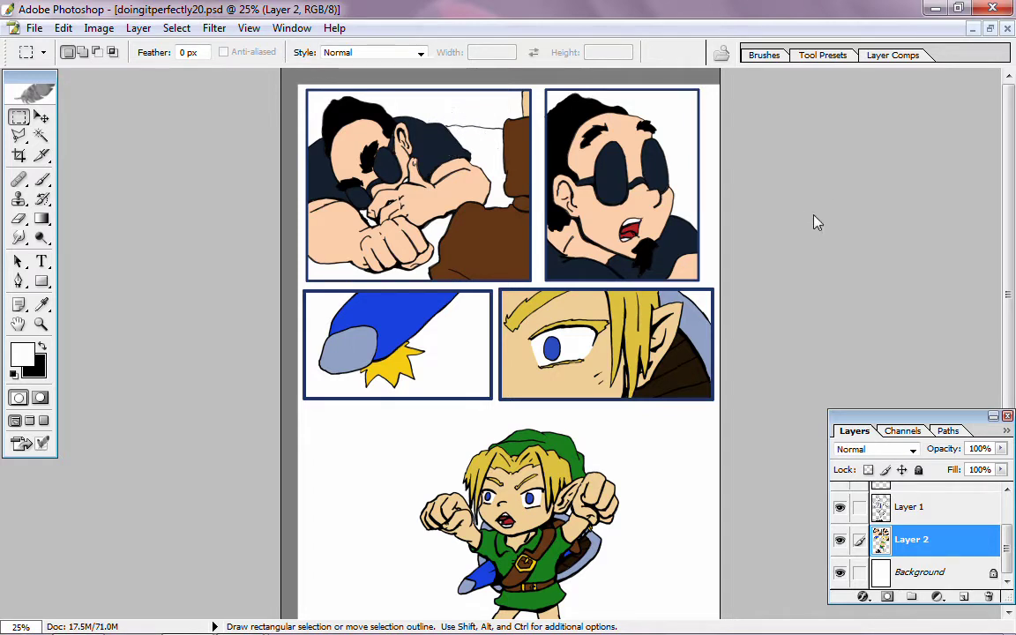
scroll(760, 389, "down", 5)
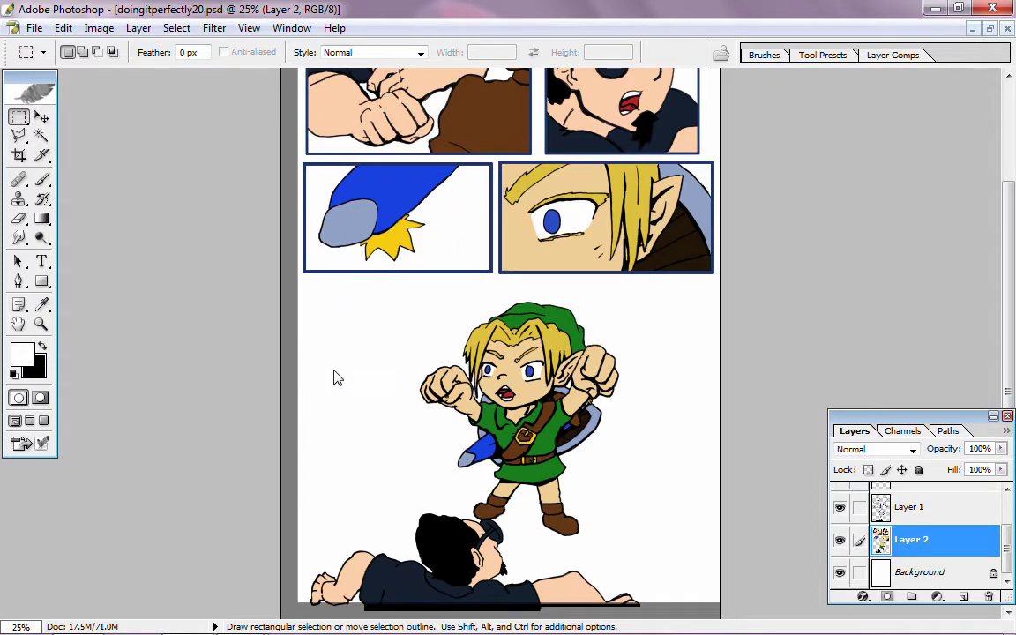
left_click(40, 136)
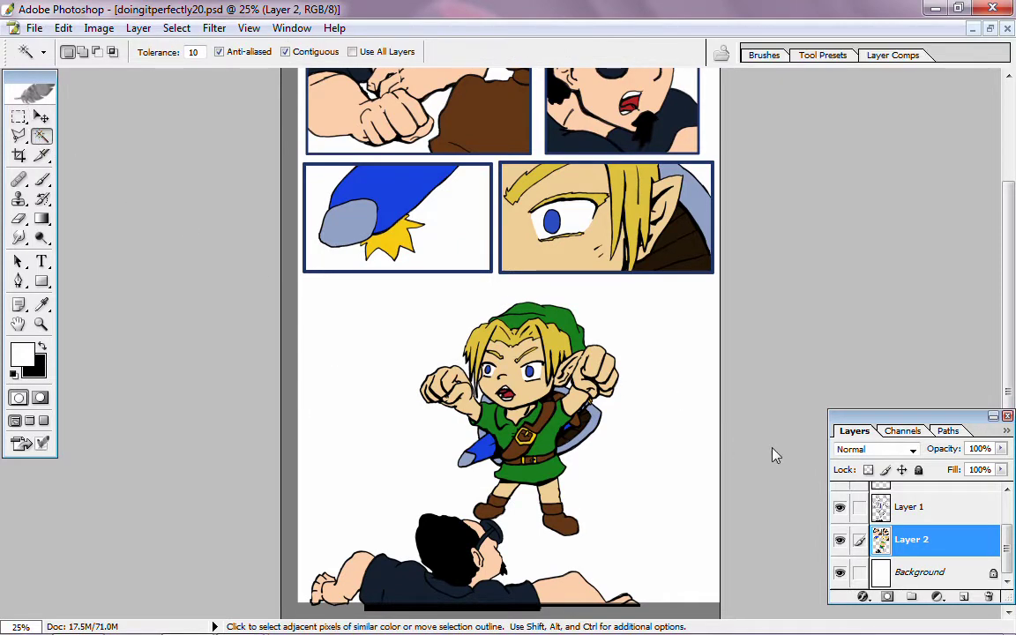
scroll(773, 456, "up", 5)
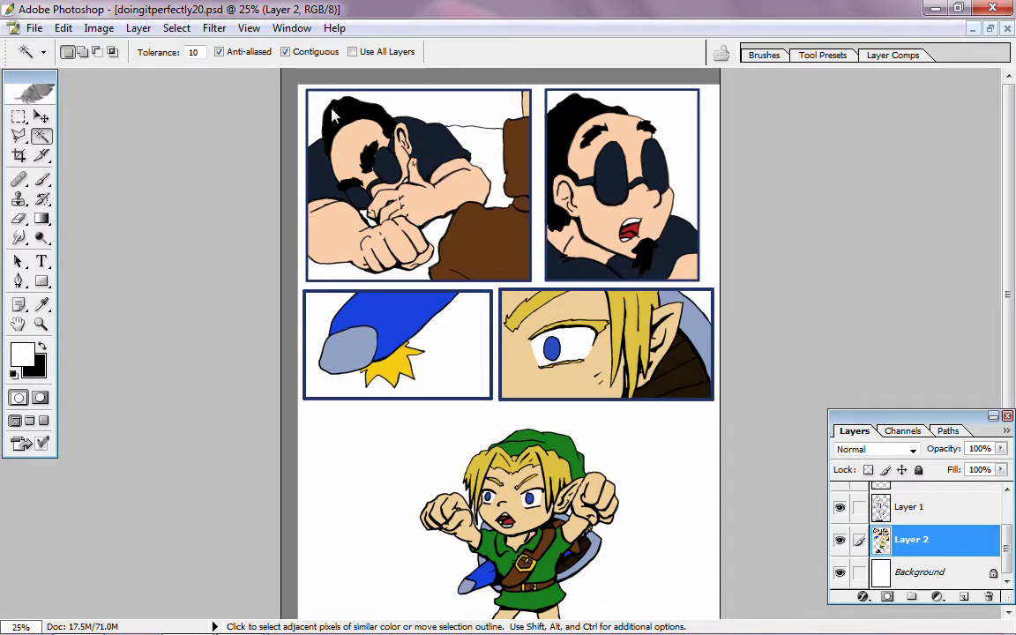
left_click(139, 27)
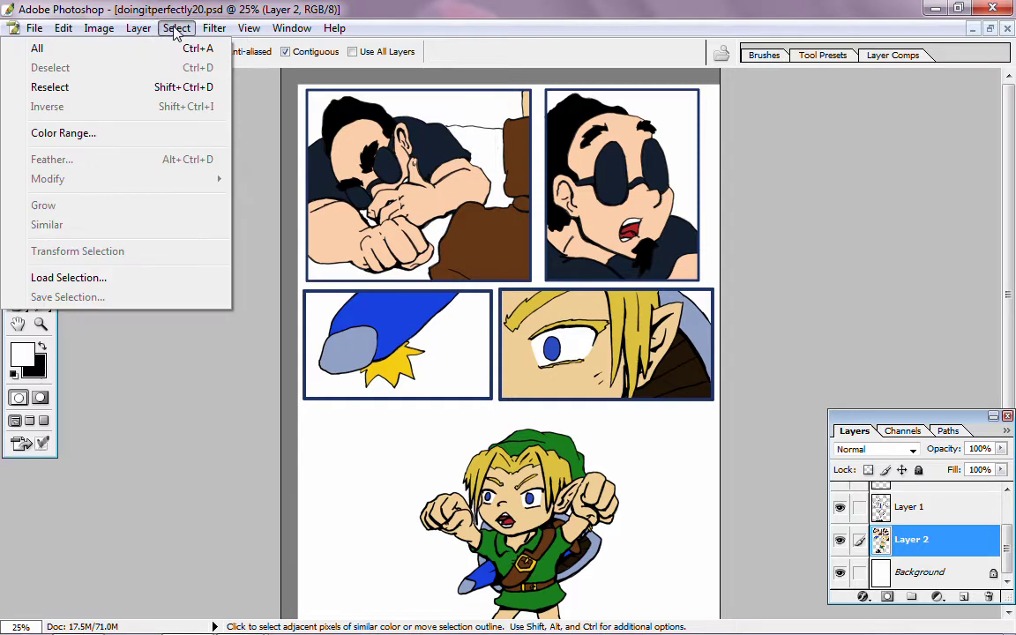
left_click(177, 28)
left_click(214, 27)
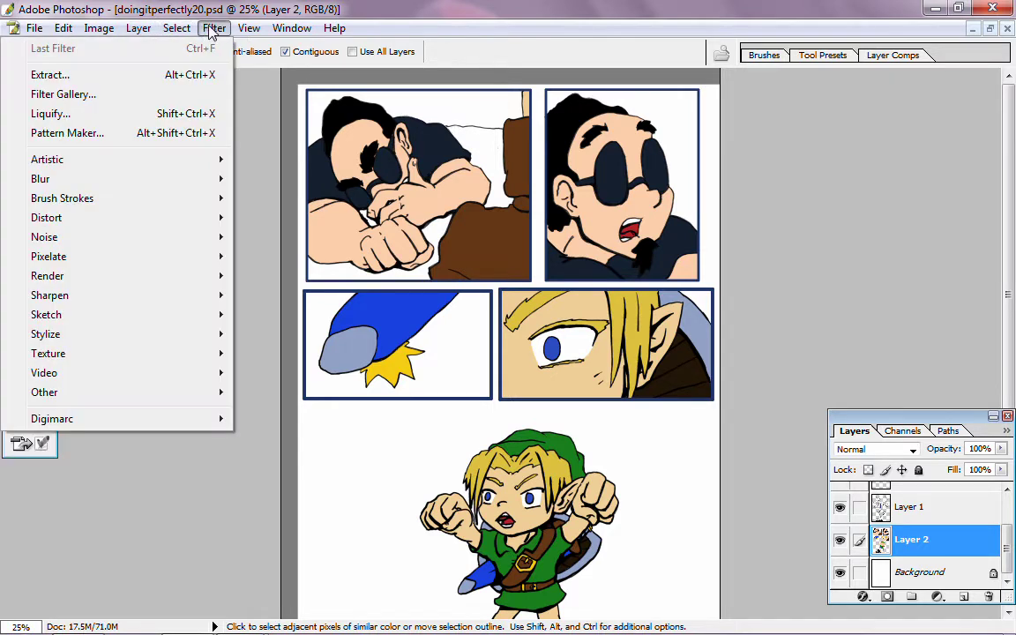
left_click(212, 28)
scroll(841, 281, "down", 3)
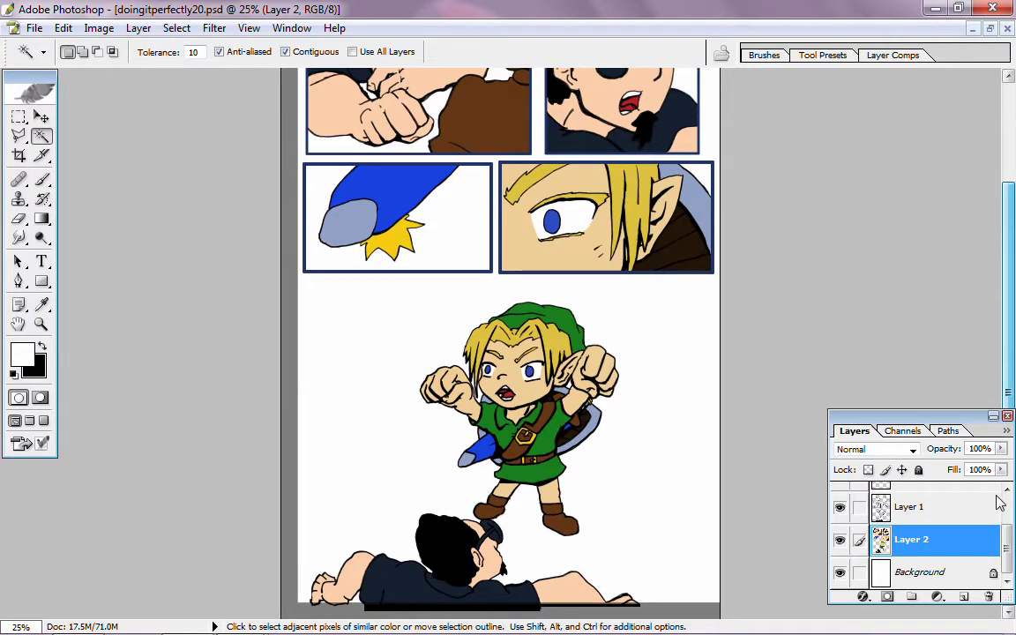
scroll(893, 300, "up", 3)
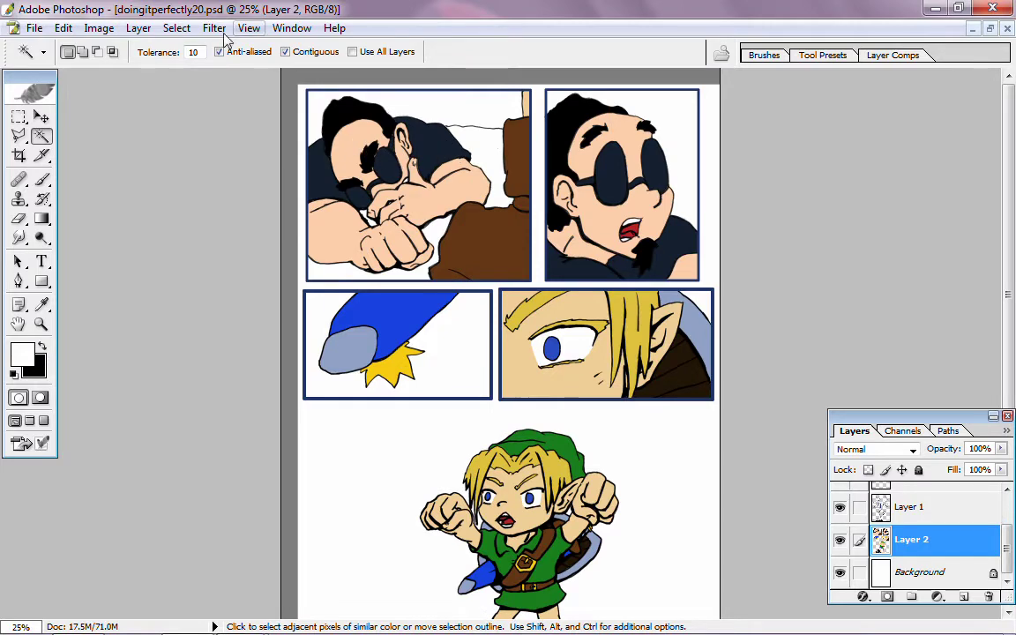
- Switch to doingitperfectly19.psd and sample the last panel's brown as background color and its green as foreground color
left_click(291, 28)
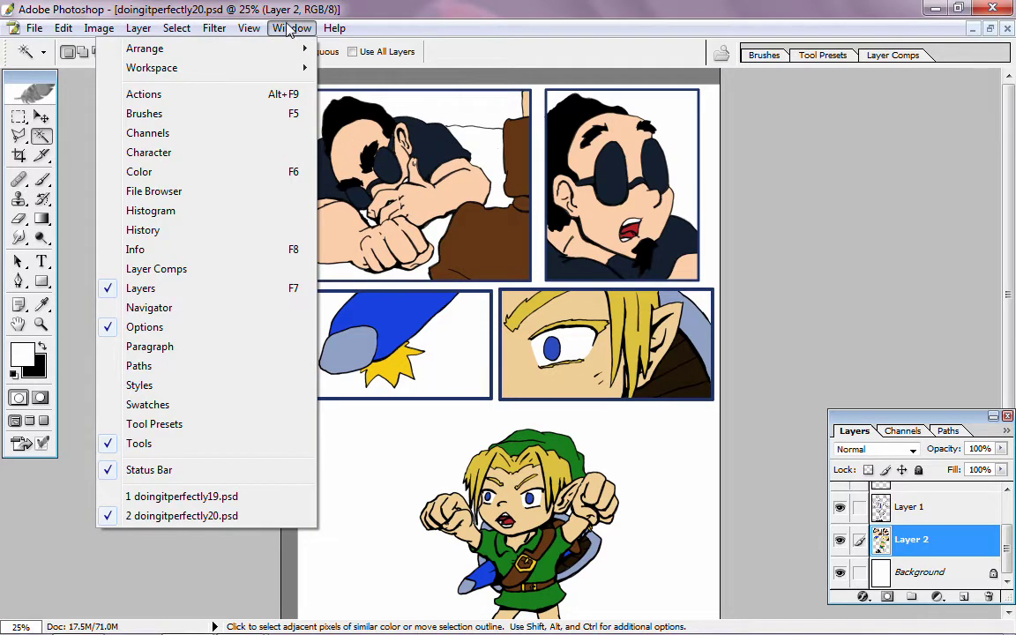
left_click(291, 29)
left_click(292, 28)
left_click(245, 498)
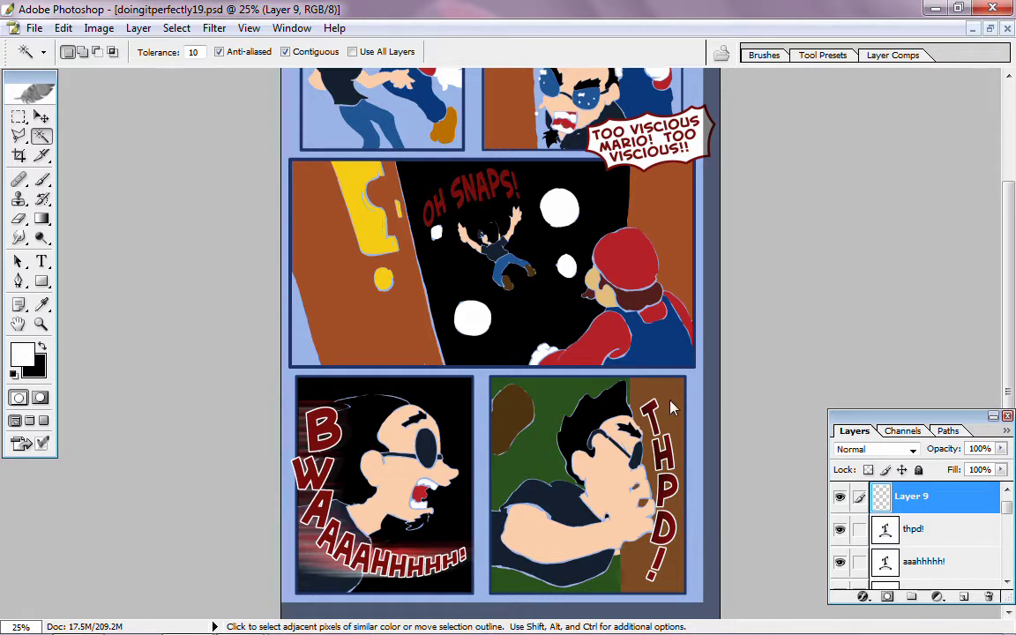
key("i")
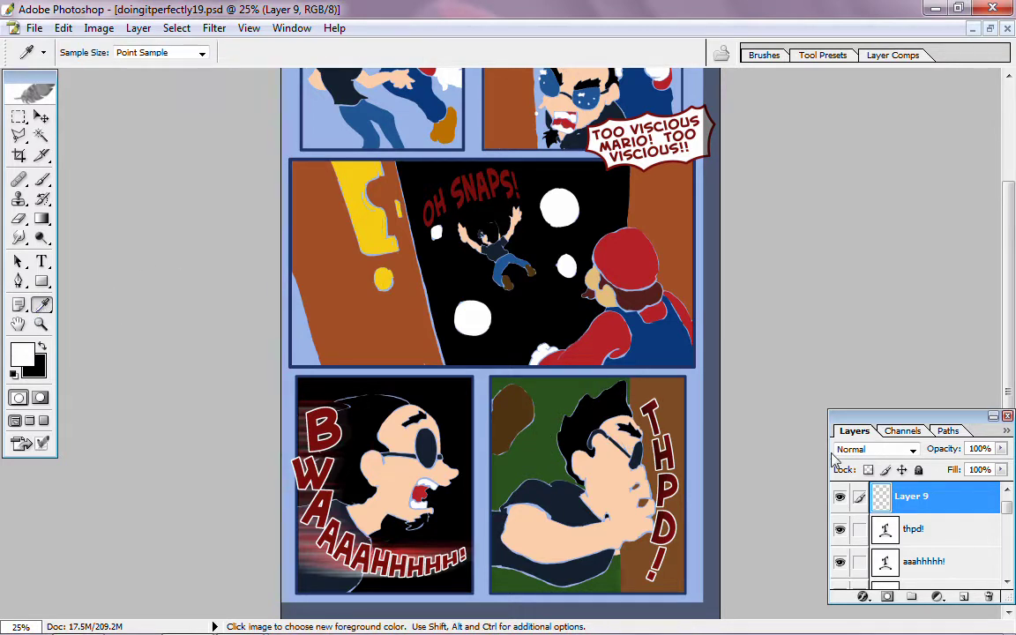
left_click(668, 400)
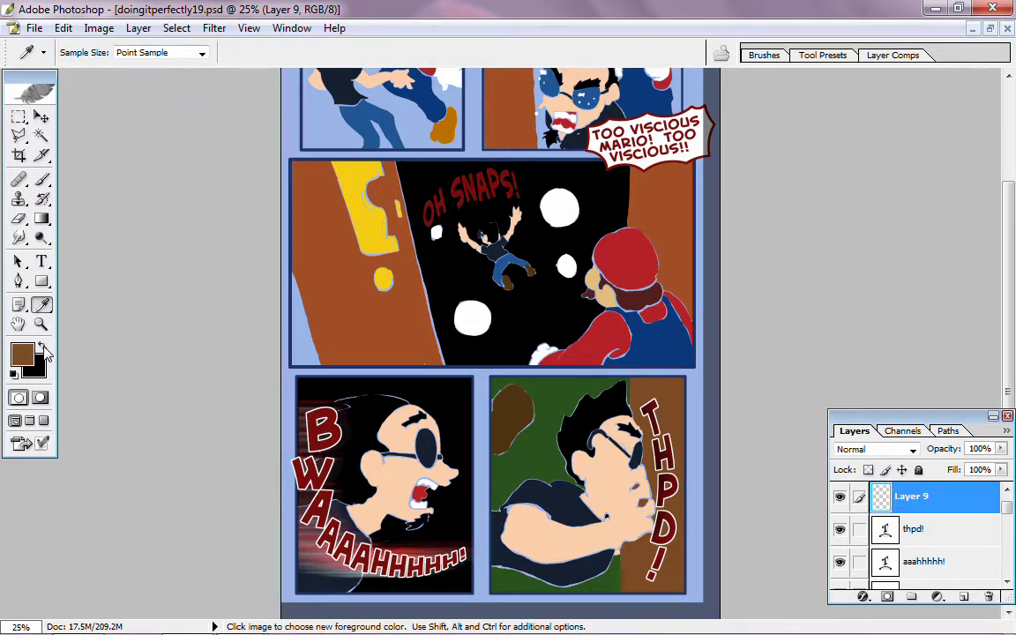
left_click(568, 406)
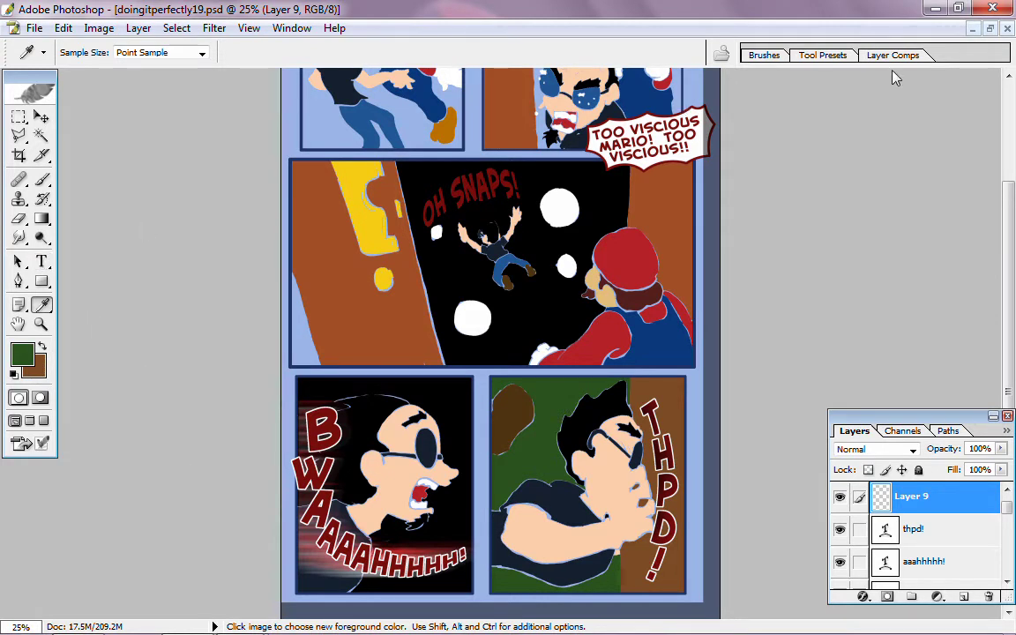
- Close doingitperfectly19.psd without saving changes and activate the Magic Wand tool in doingitperfectly20.psd
left_click(1009, 29)
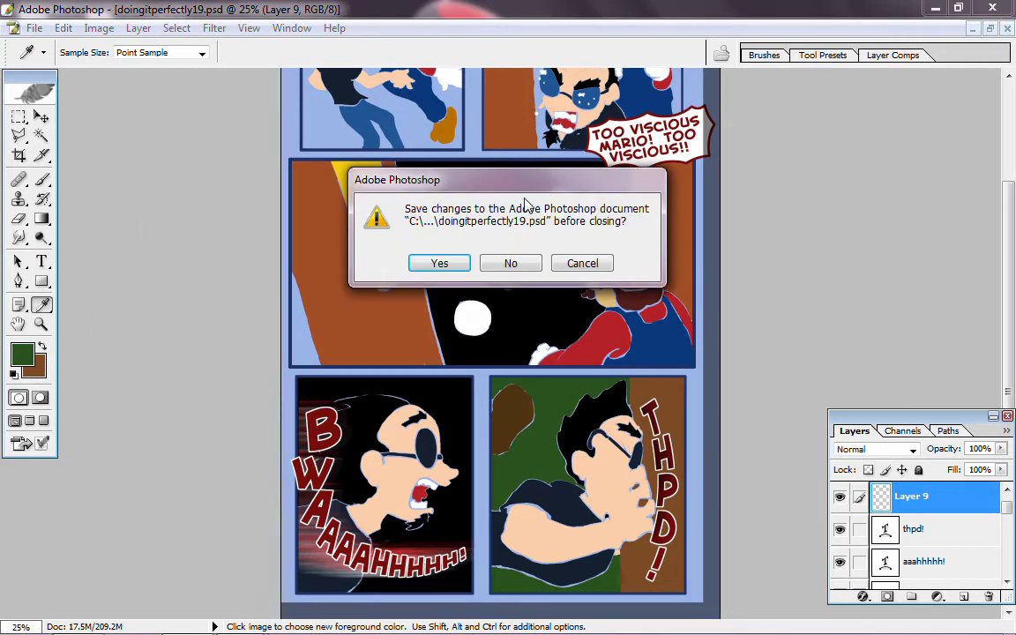
left_click(512, 264)
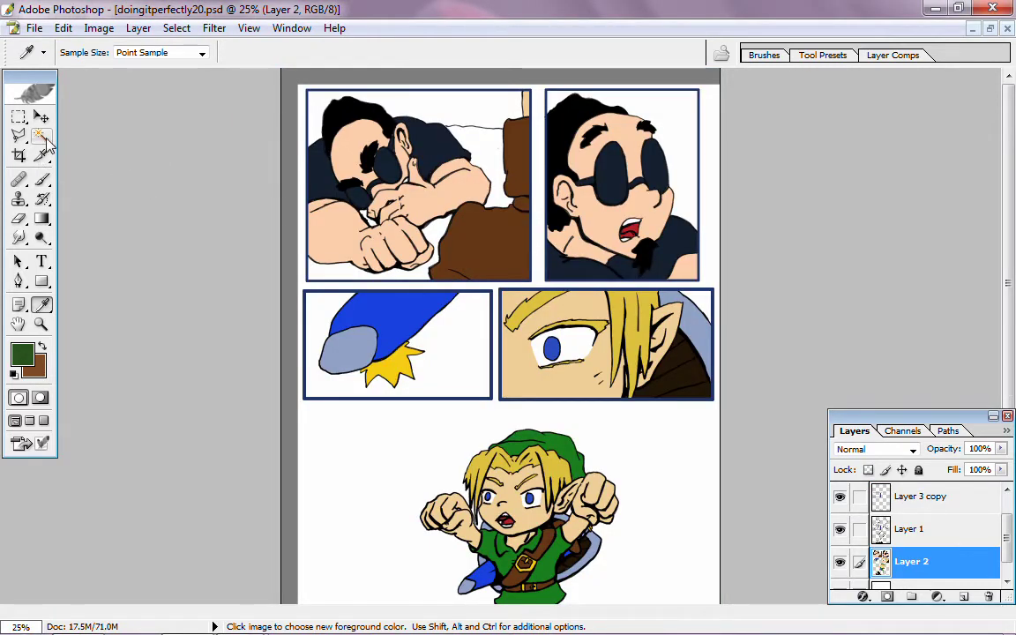
left_click(40, 137)
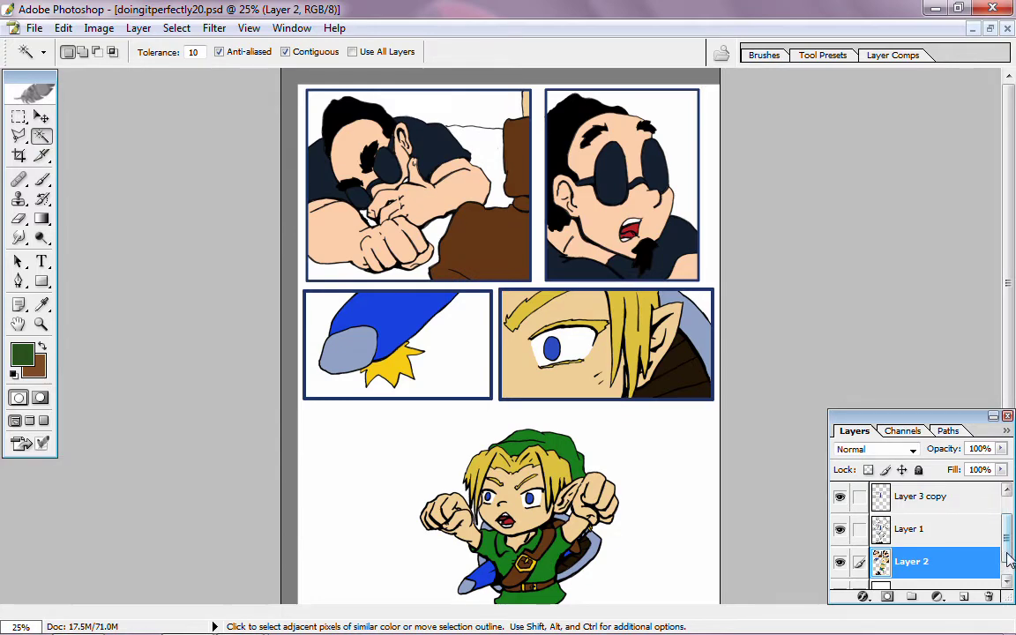
scroll(1010, 558, "down", 1)
scroll(1009, 558, "up", 1)
left_click_drag(1009, 282, 979, 481)
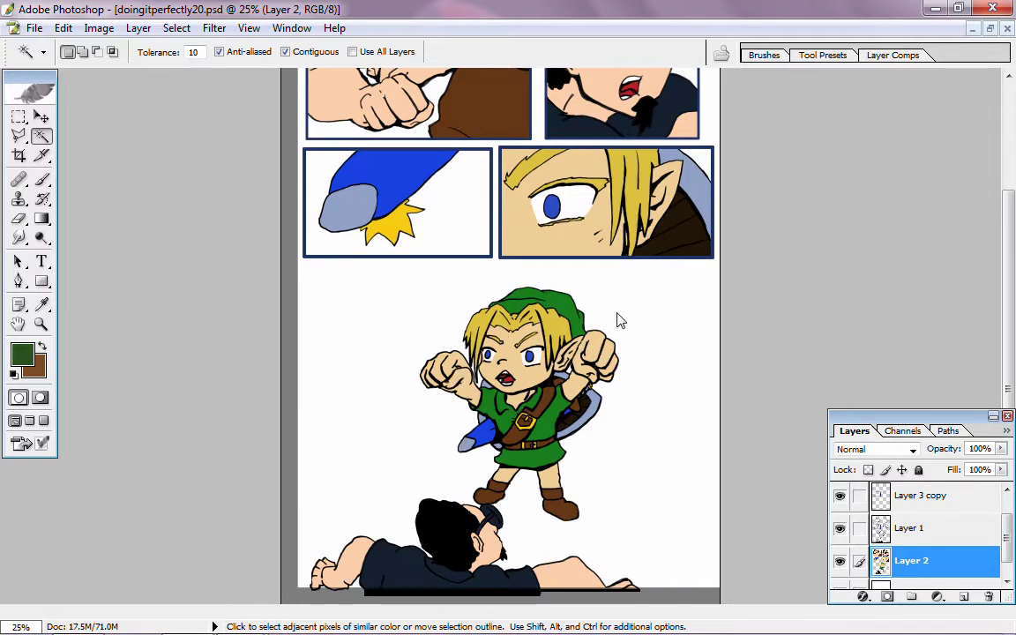
left_click_drag(1008, 357, 936, 256)
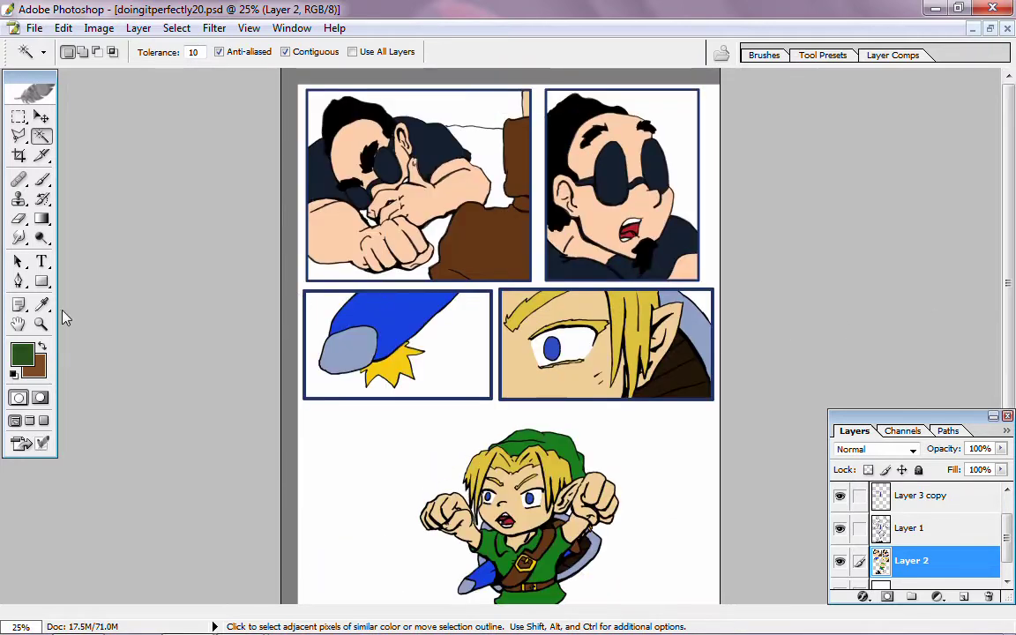
- Make brown the foreground color and select on Layer 1 the first panel's couch areas plus the page background around the panels and lower figures
left_click(41, 346)
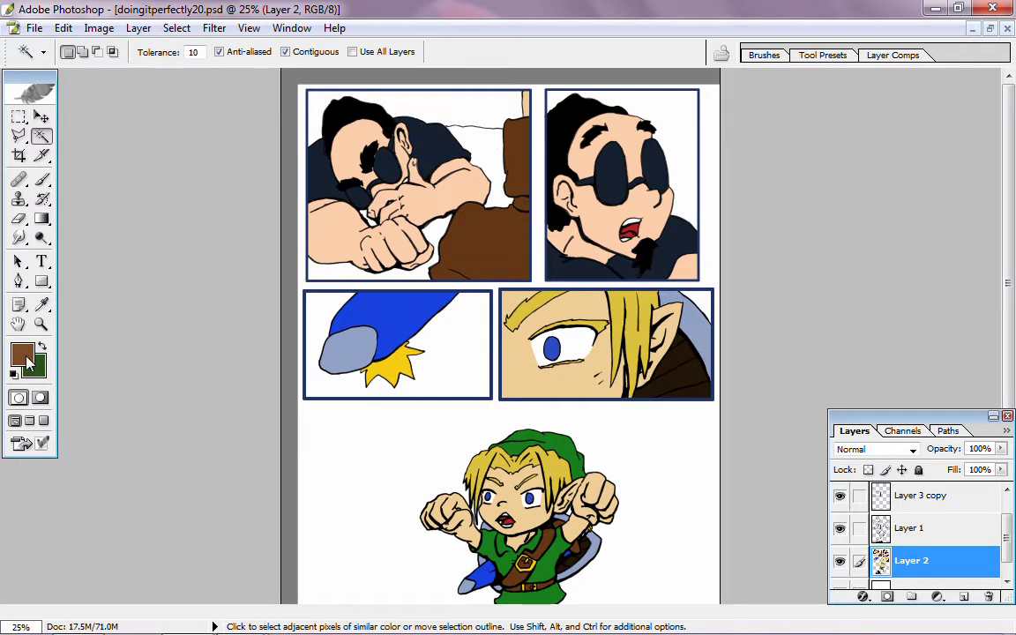
left_click(948, 530)
left_click(452, 138)
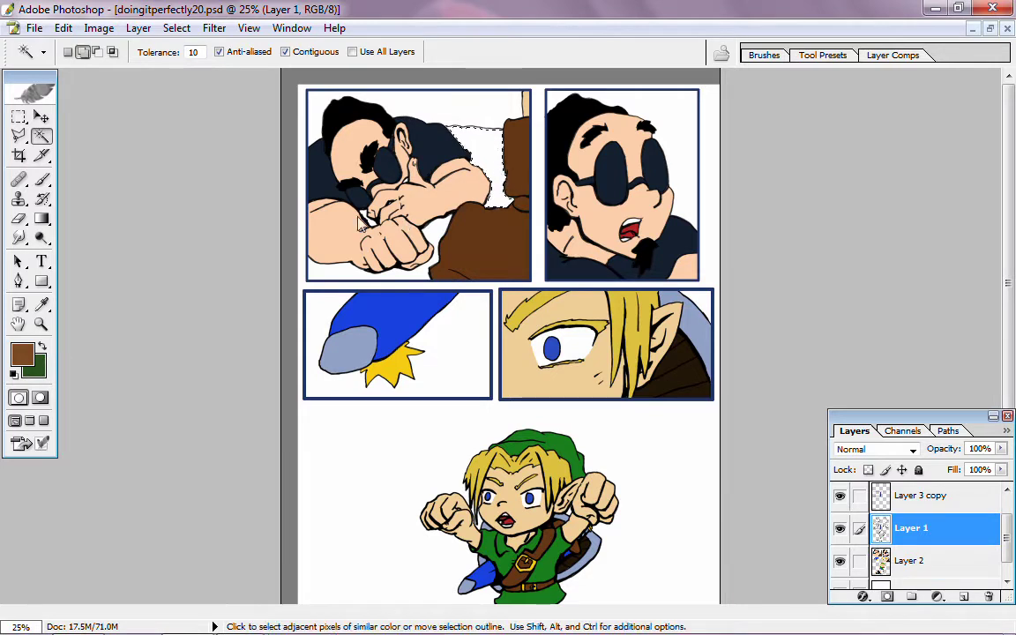
left_click(379, 272, "shift")
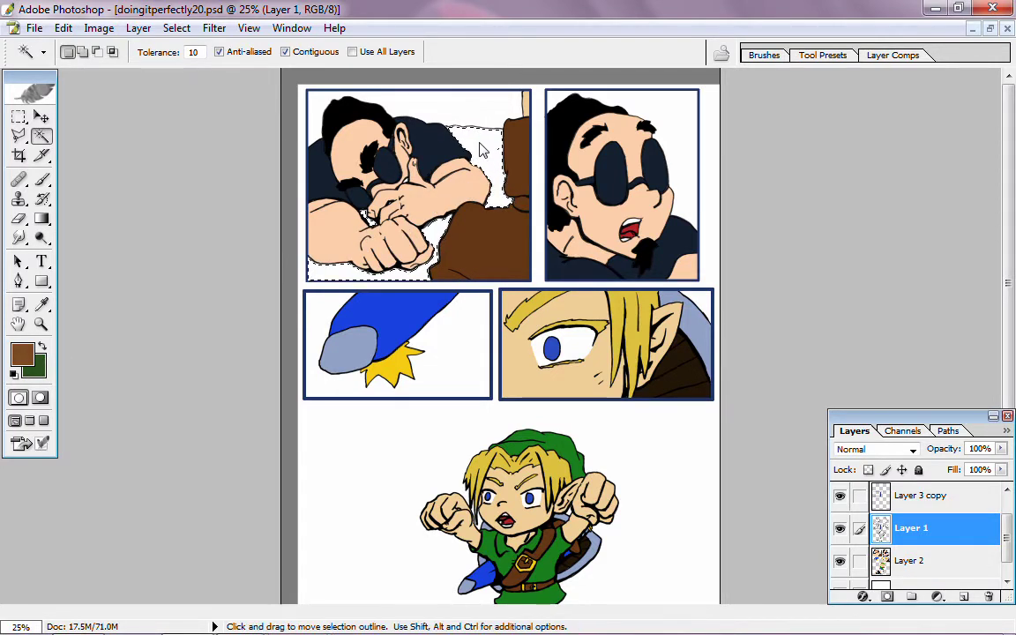
scroll(1011, 260, "down", 1)
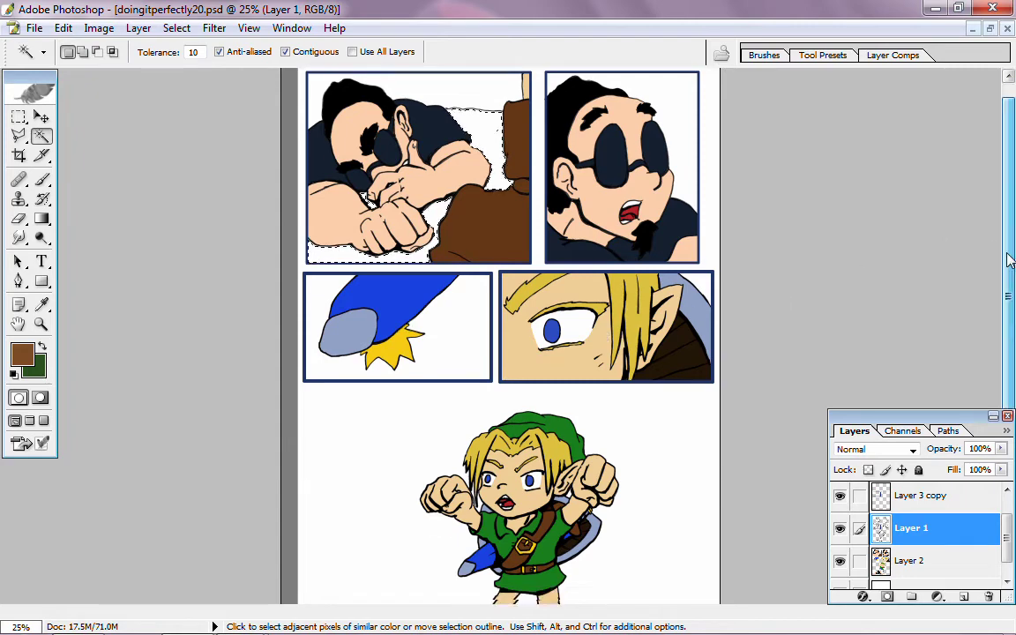
scroll(1010, 260, "down", 3)
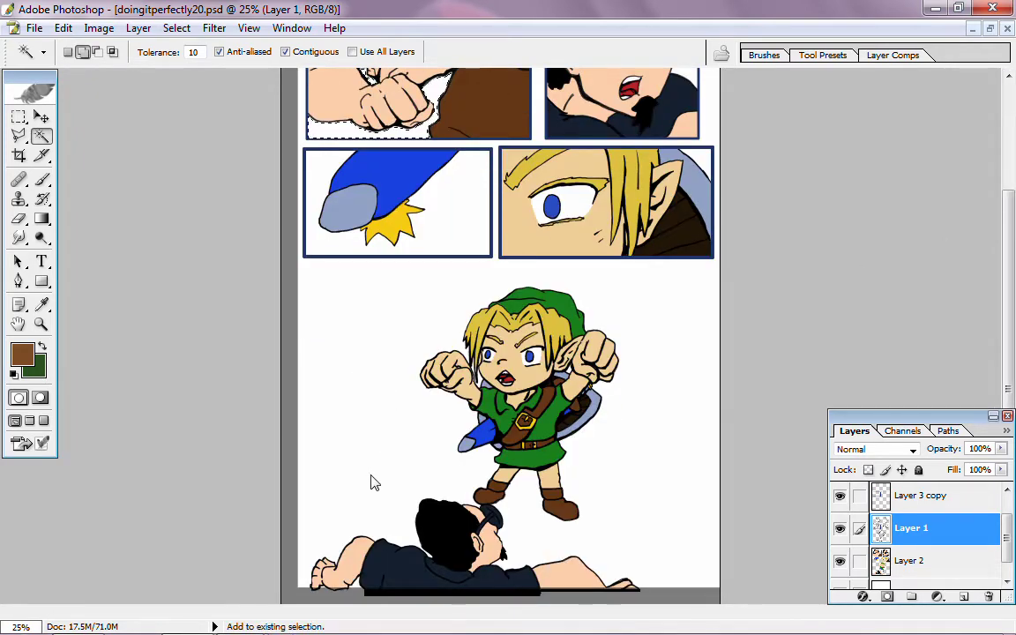
left_click(399, 486, "shift")
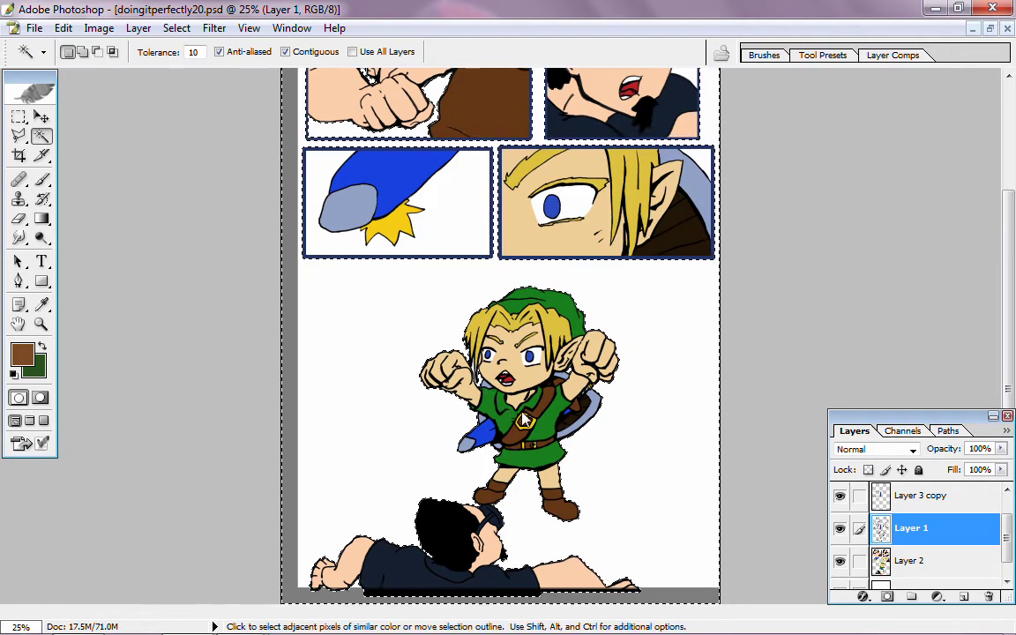
- Expand the selection of the couch areas and page background by 3 pixels
key("ctrl+plus")
key("ctrl+plus")
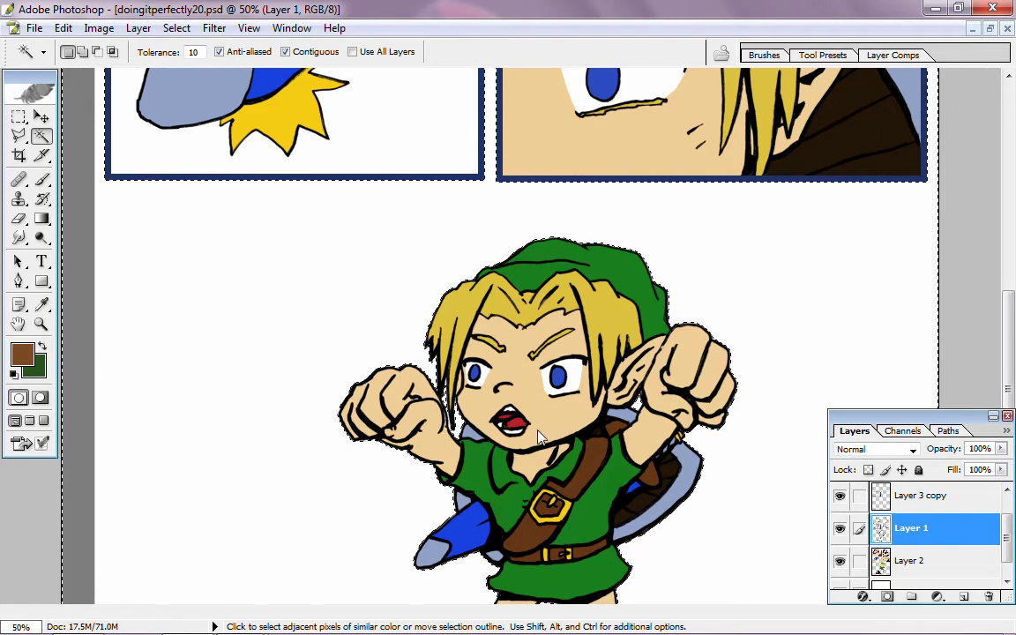
scroll(1010, 399, "down", 1)
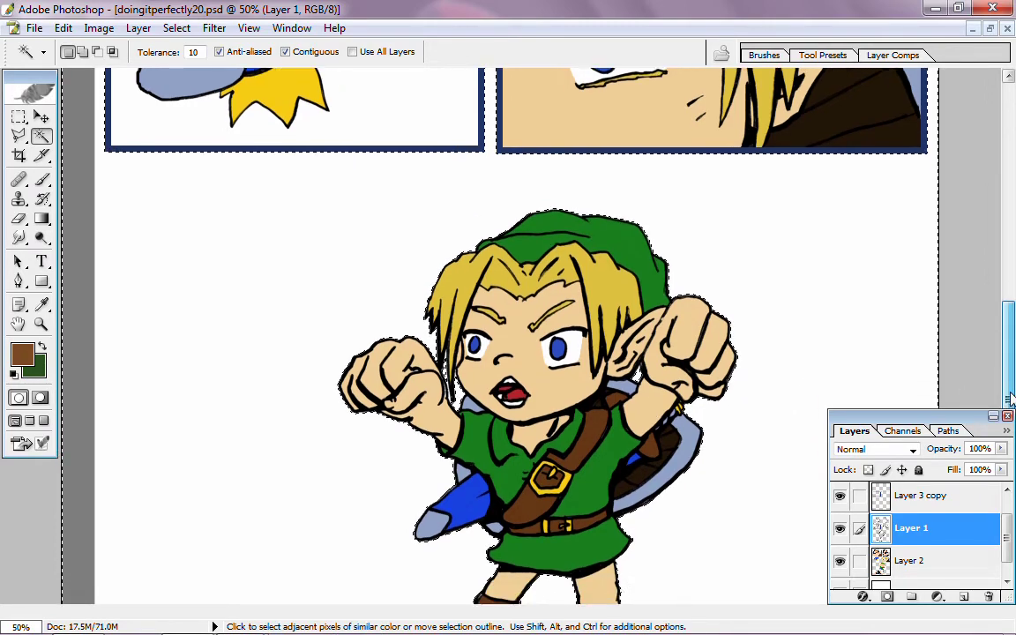
scroll(1010, 399, "down", 4)
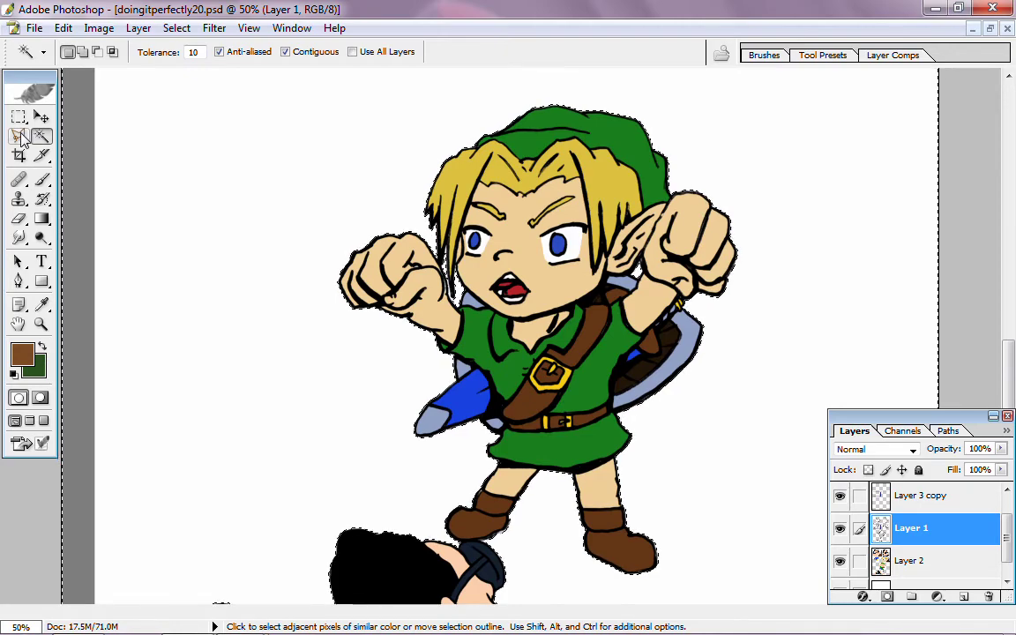
left_click_drag(1007, 366, 1013, 406)
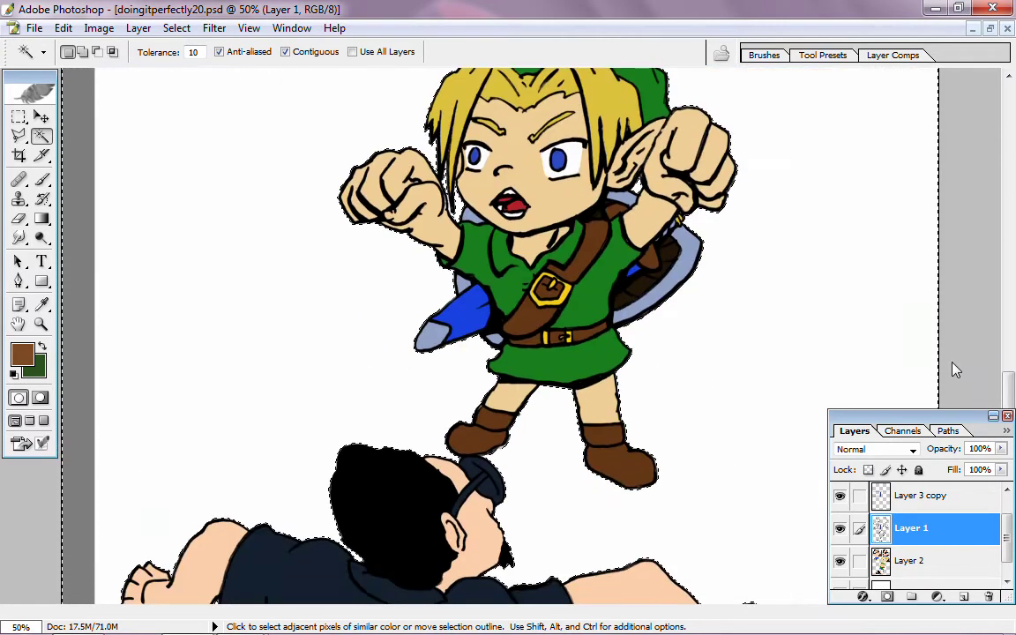
left_click(174, 28)
mouse_move(225, 180)
left_click(308, 218)
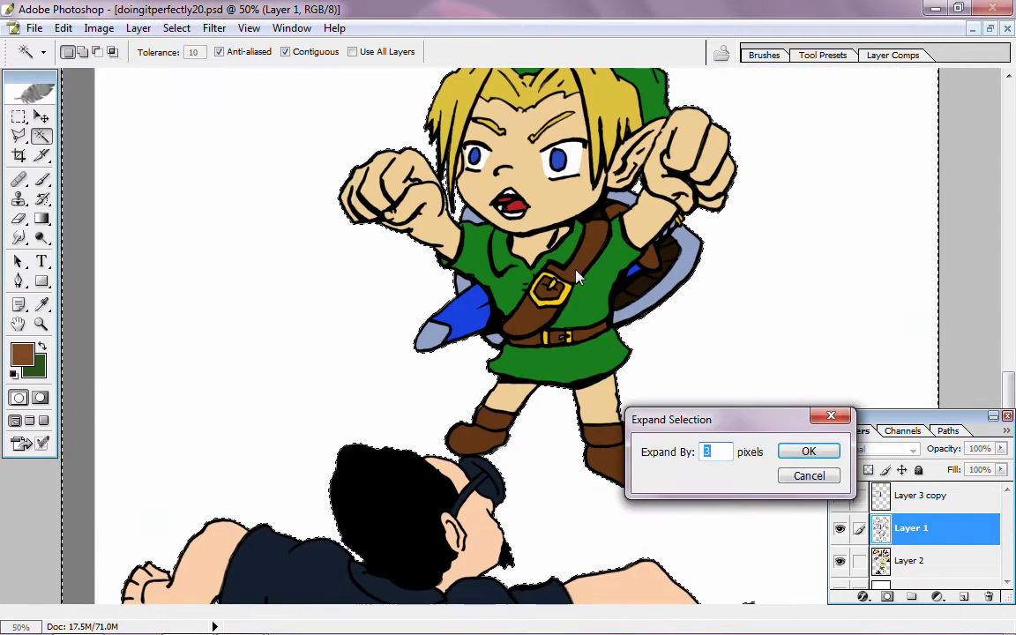
left_click(817, 452)
- Fill the expanded selection on Layer 2 with the brown foreground color in Normal mode at 100% opacity and deselect
left_click(19, 136)
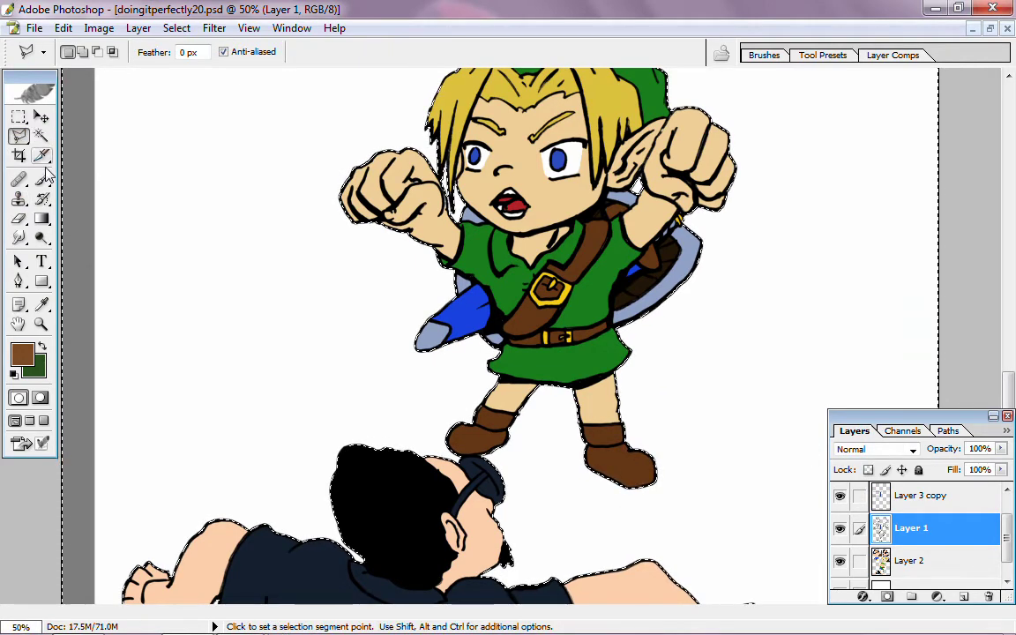
key("shift")
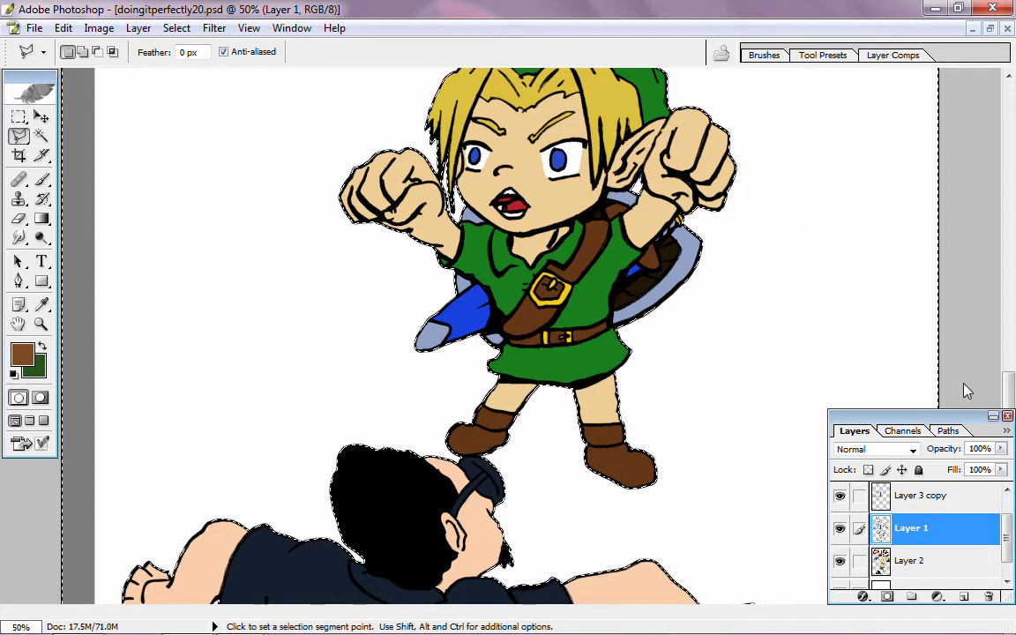
scroll(1000, 378, "down", 2)
scroll(1001, 377, "up", 3)
key("ctrl+minus")
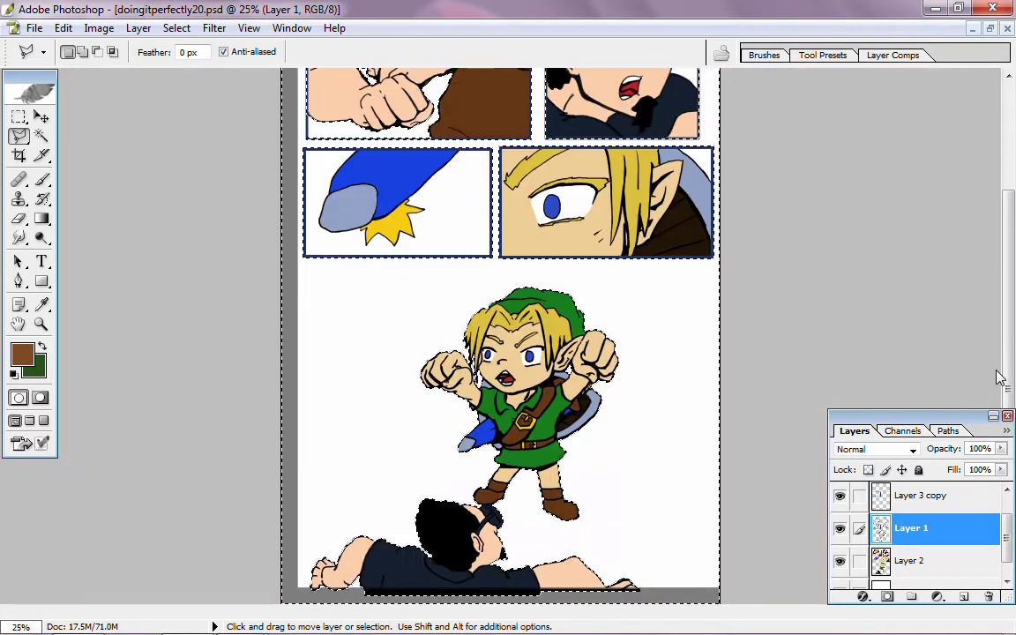
left_click(936, 562)
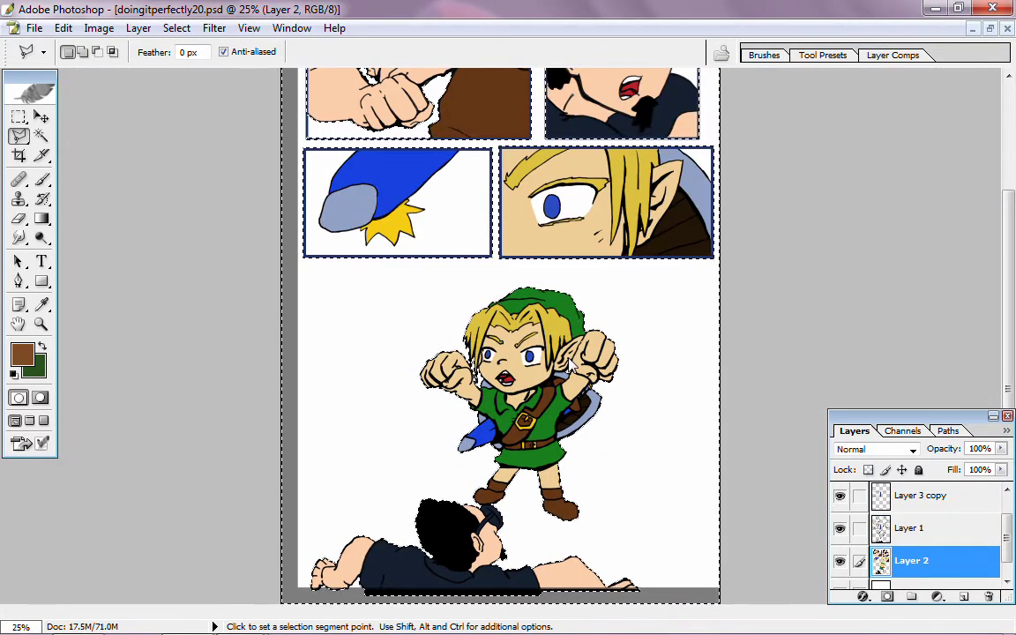
right_click(468, 333)
left_click(445, 549)
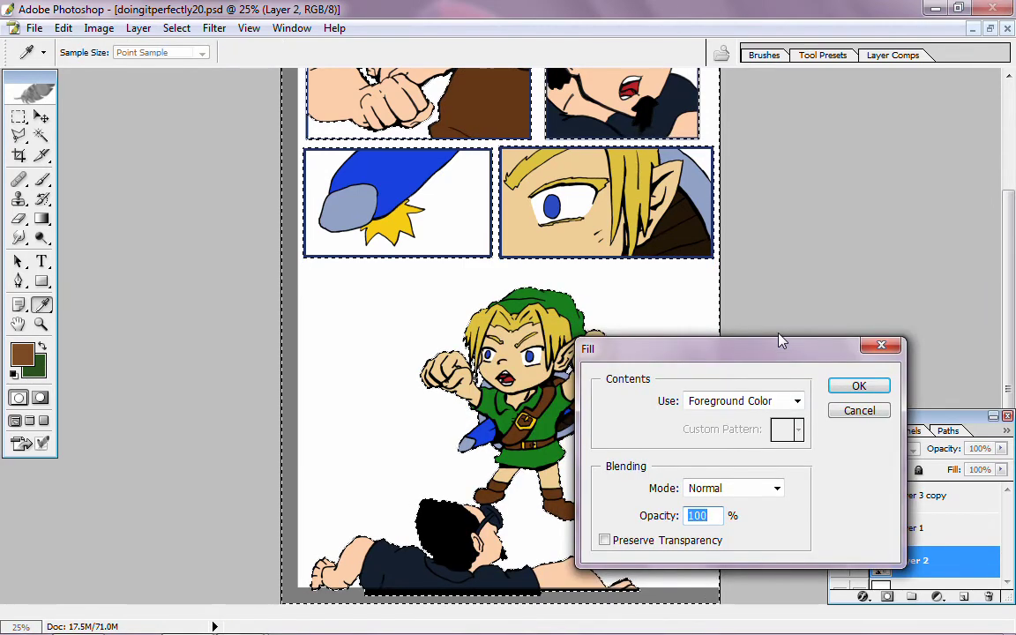
left_click(861, 386)
key("l")
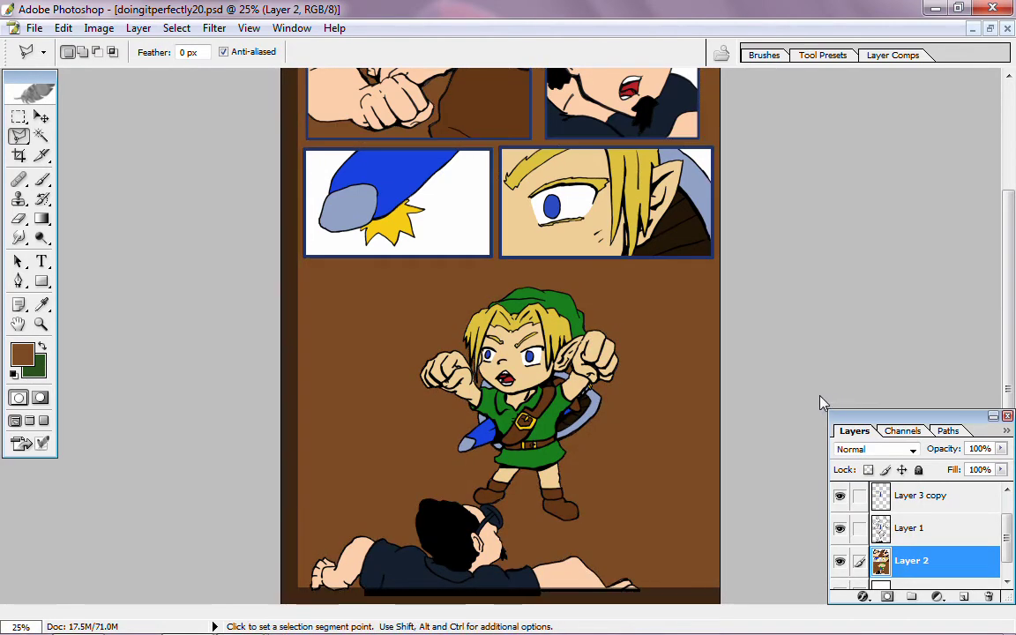
- Make green the foreground color and select on Layer 1 the white backgrounds of the two upper panels and the eye panel's corner
left_click_drag(1008, 256, 1013, 181)
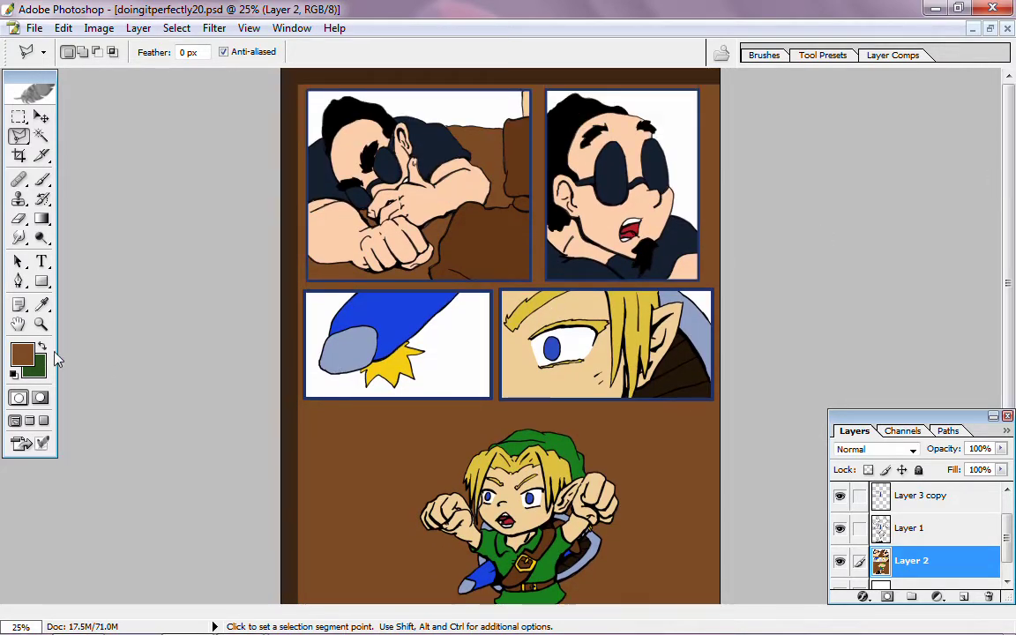
left_click(42, 346)
left_click(41, 135)
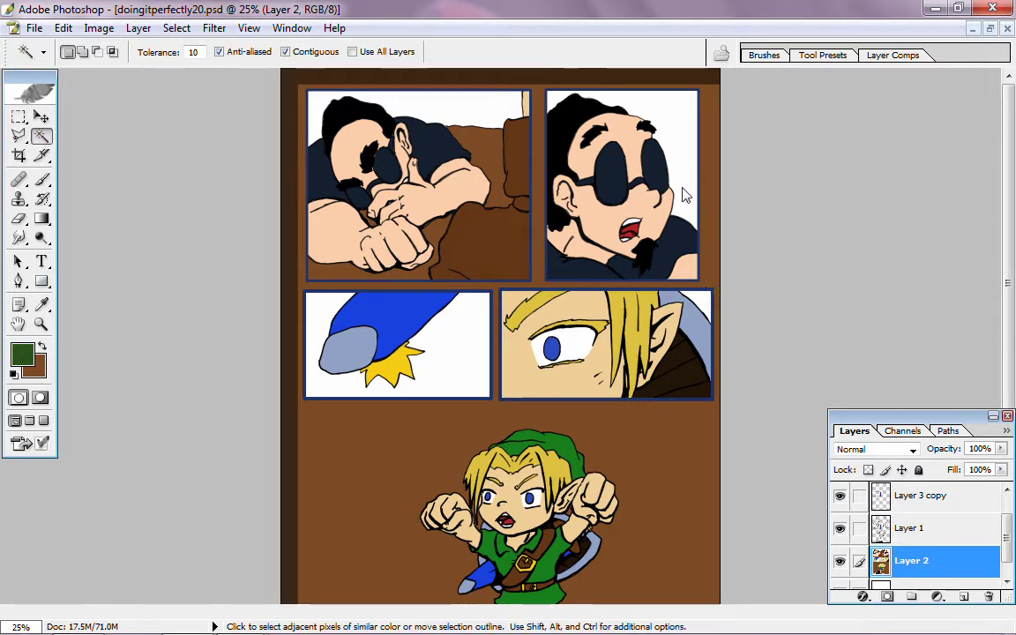
left_click(893, 525)
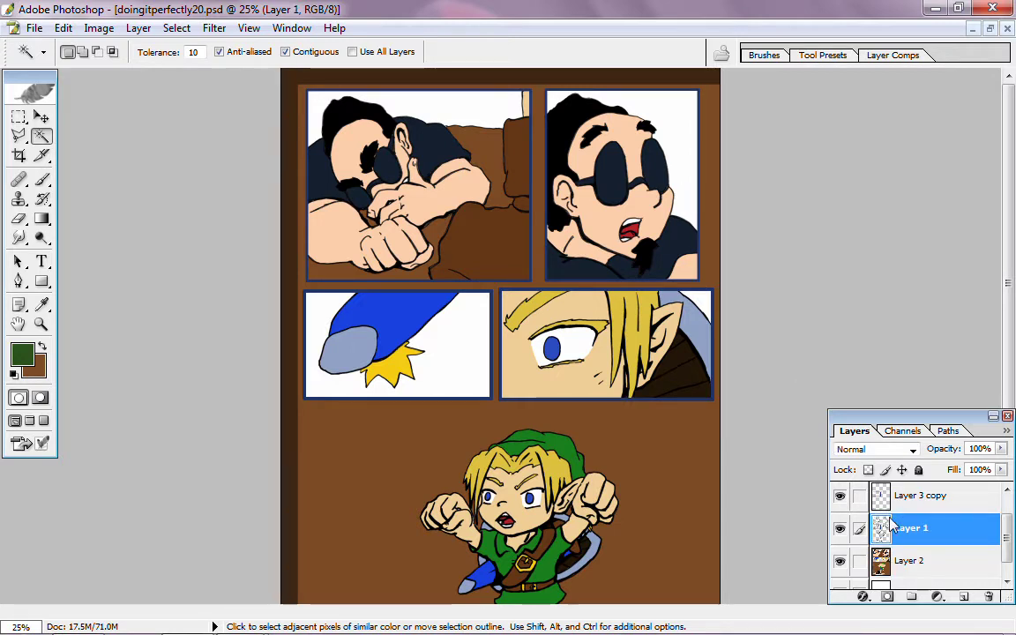
left_click(415, 122)
left_click(680, 136, "shift")
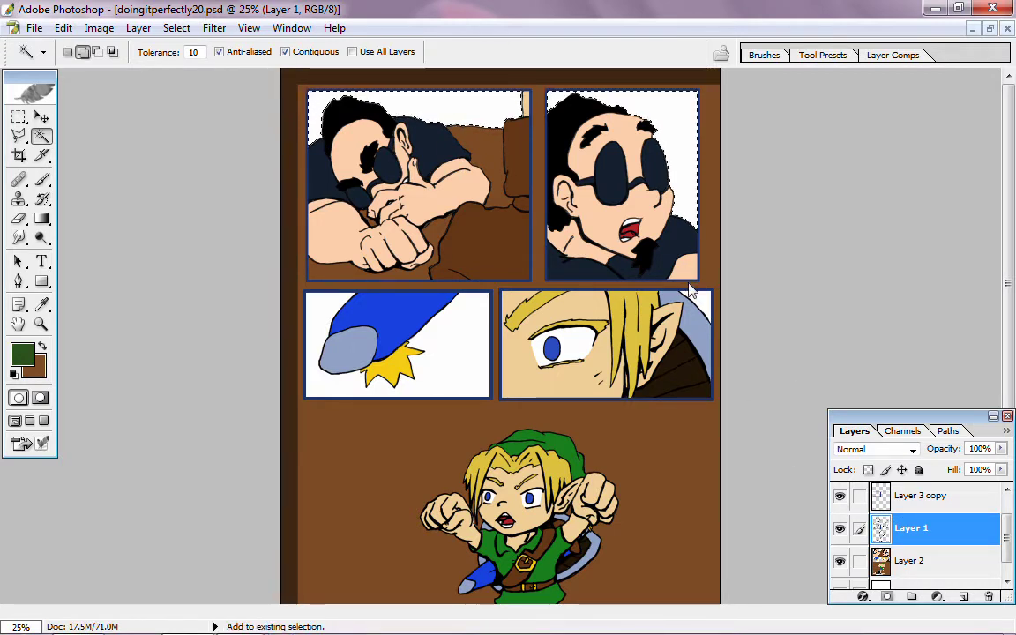
left_click(702, 305, "shift")
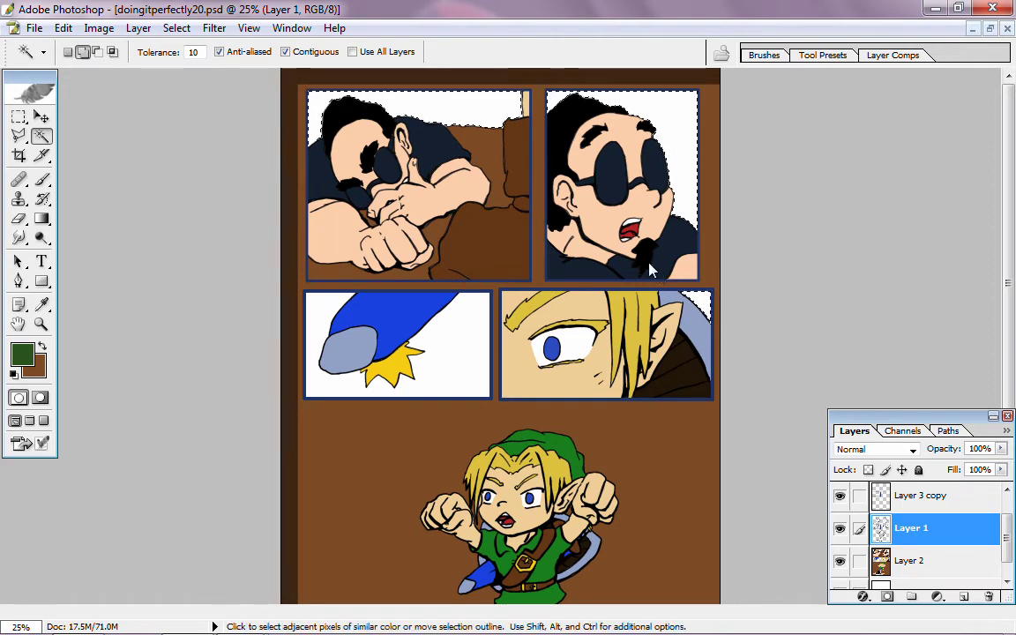
- Expand the selection of the three panel backgrounds by 3 pixels
left_click(177, 27)
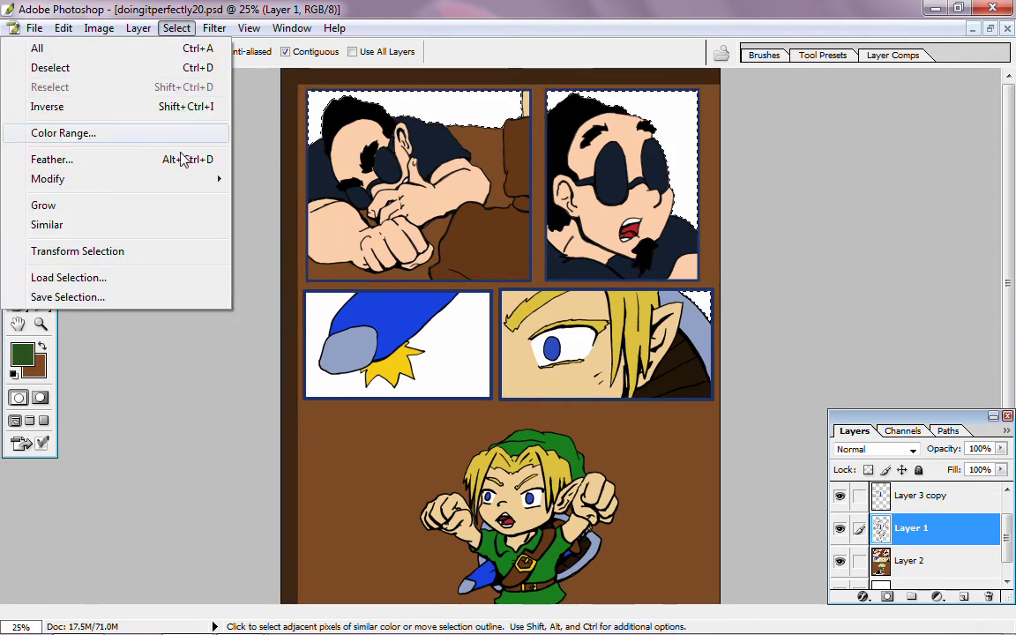
mouse_move(199, 181)
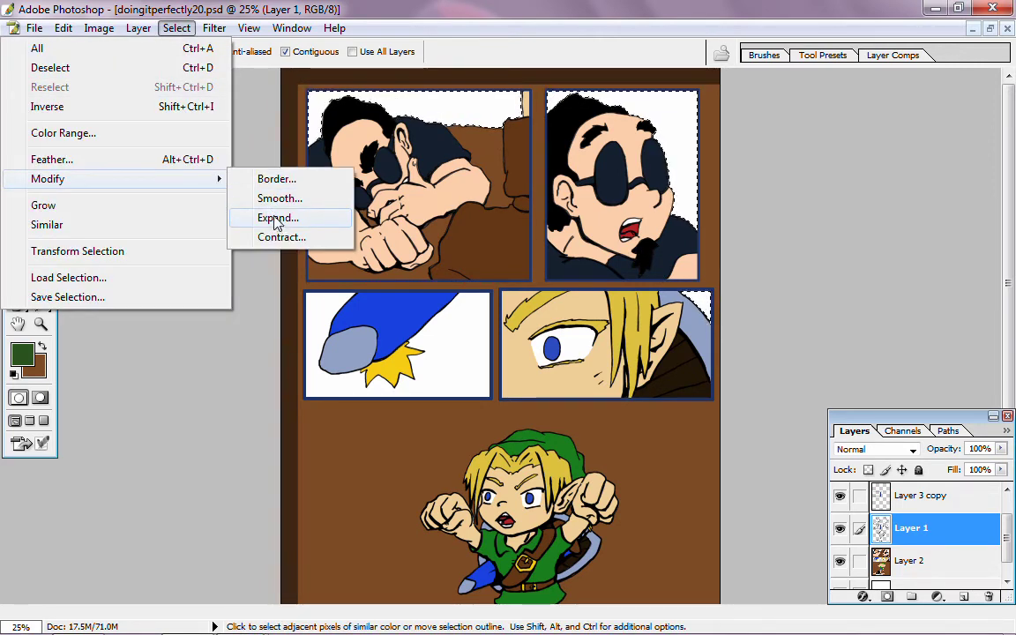
left_click(308, 218)
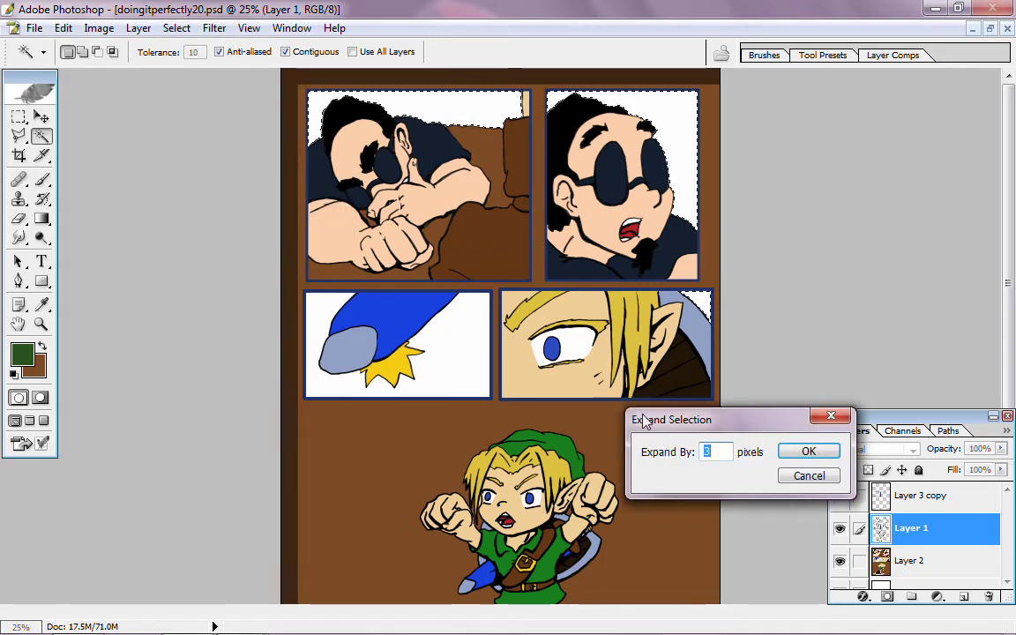
left_click(826, 451)
- Fill the selected panel backgrounds on Layer 2 with the green foreground color in Normal mode at 100% opacity and deselect
left_click(908, 563)
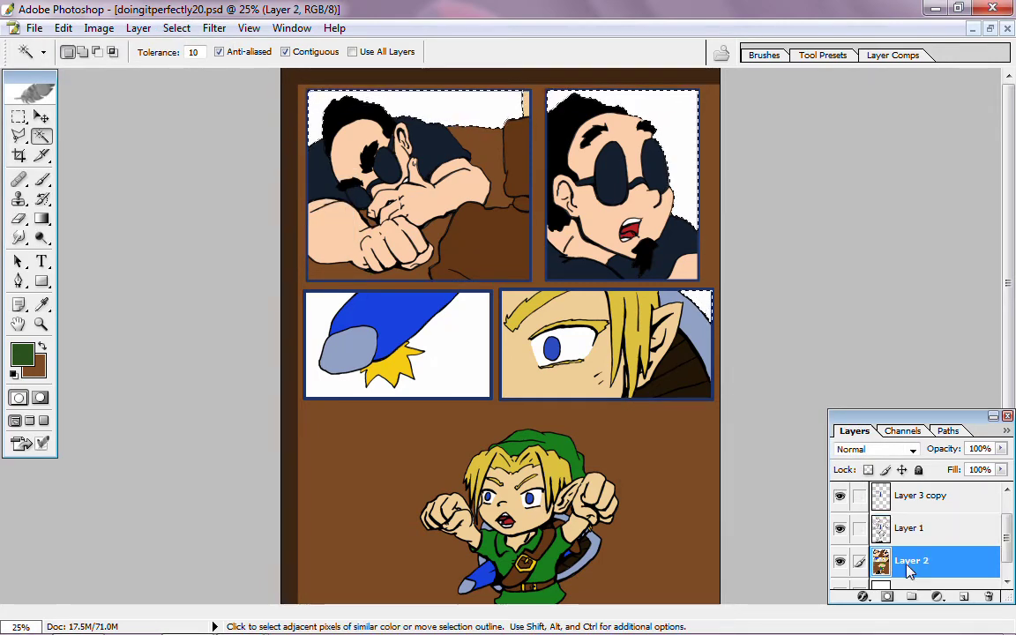
key("l")
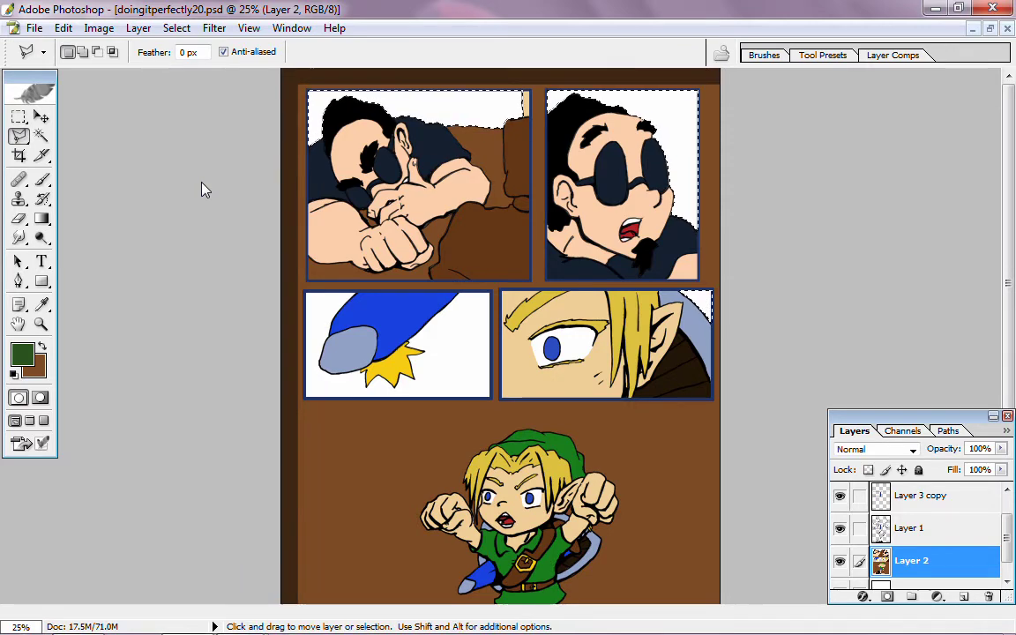
key("ctrl+plus")
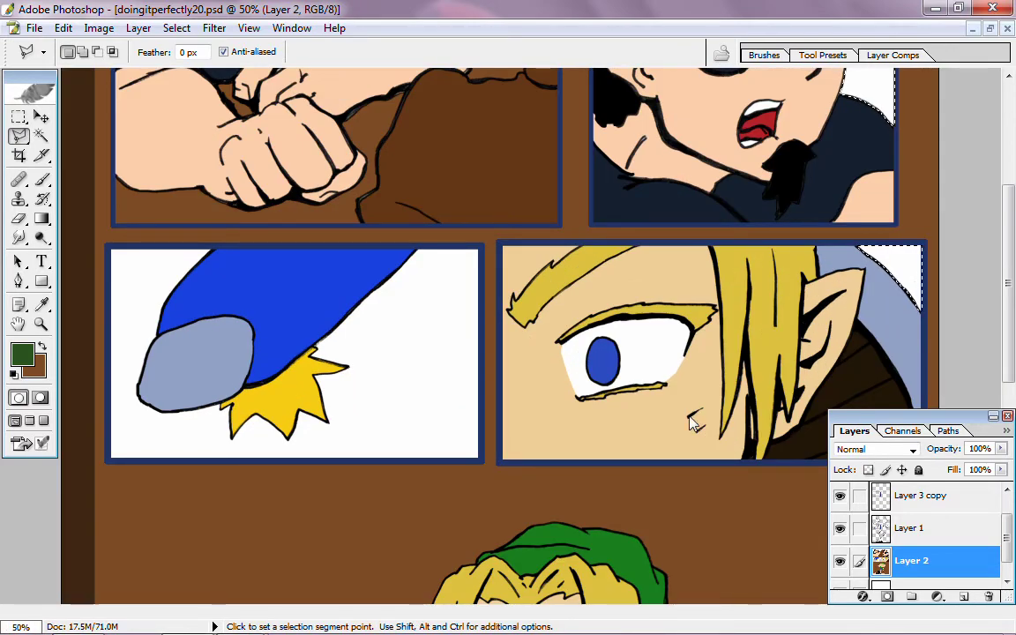
key("ctrl+minus")
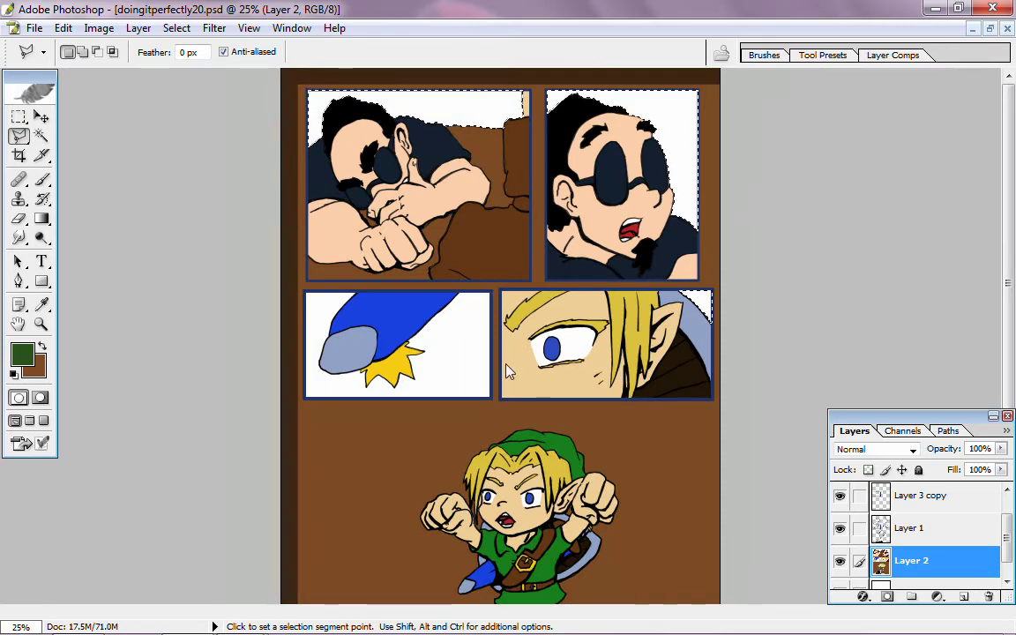
right_click(467, 334)
left_click(547, 265)
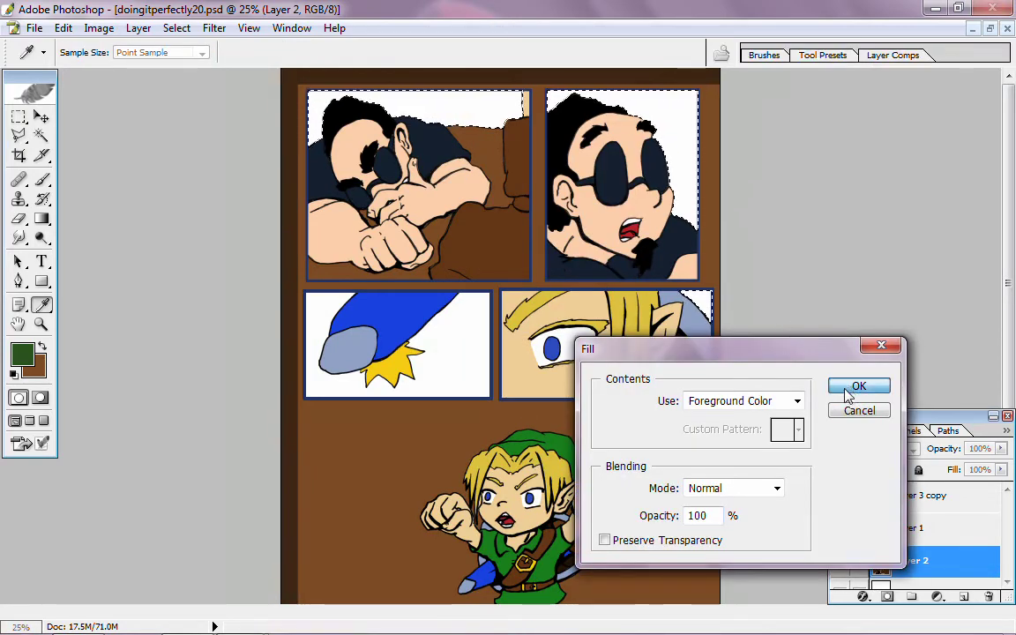
left_click(847, 391)
key("l")
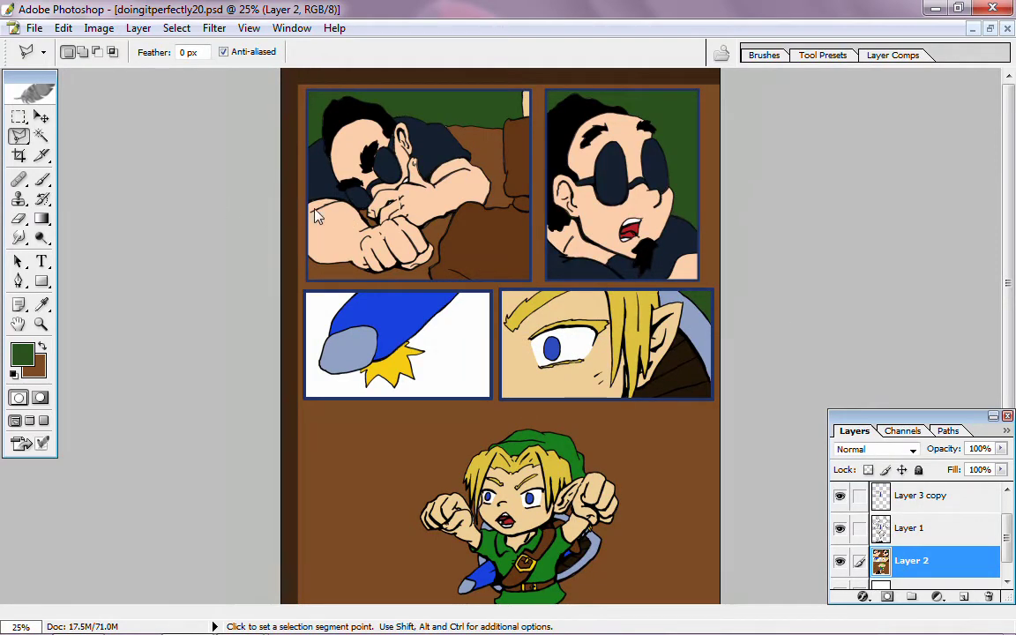
- Select the white background around the blue object in the middle-row panel on Layer 1 and expand the selection
left_click_drag(1008, 282, 1013, 123)
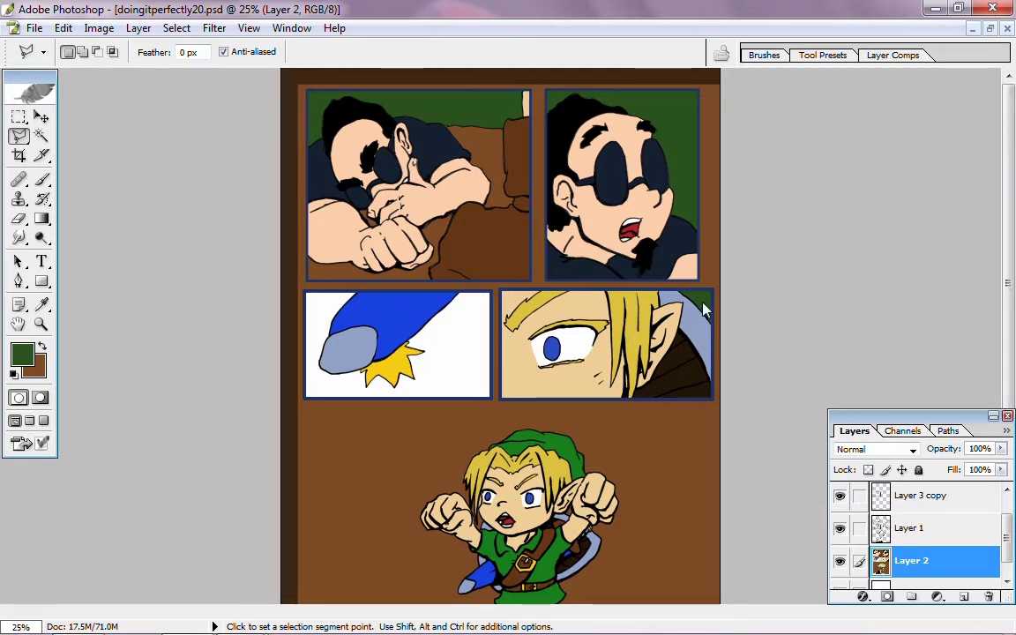
left_click(41, 136)
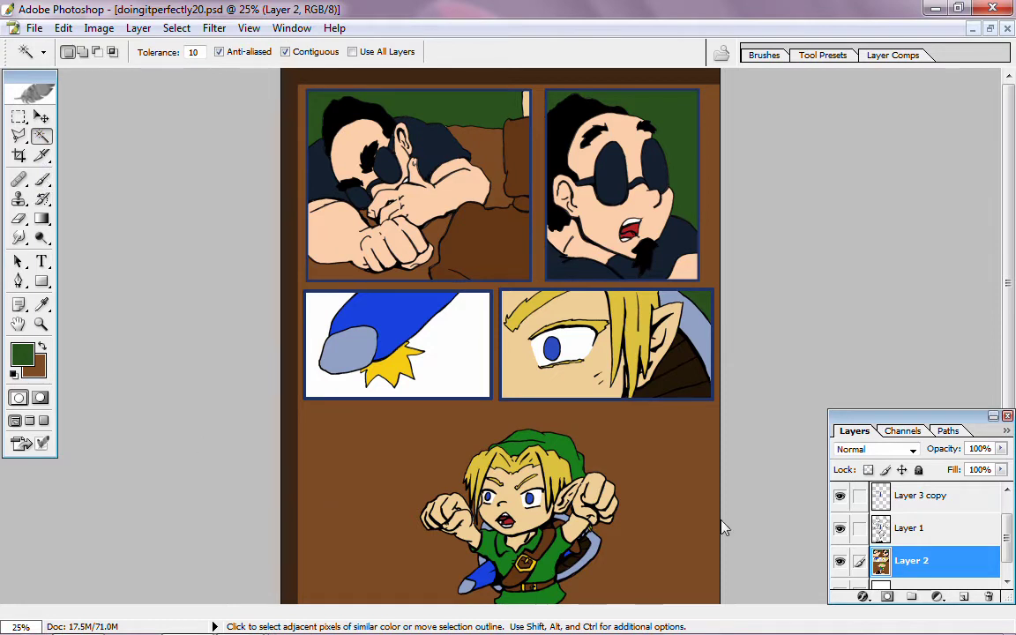
left_click(933, 533)
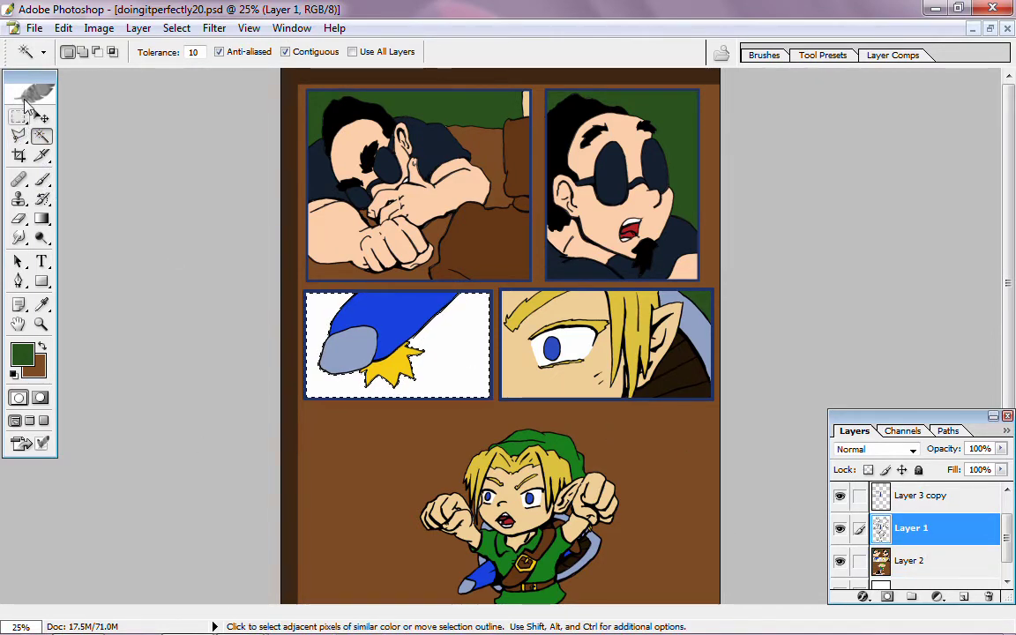
left_click(177, 28)
mouse_move(205, 181)
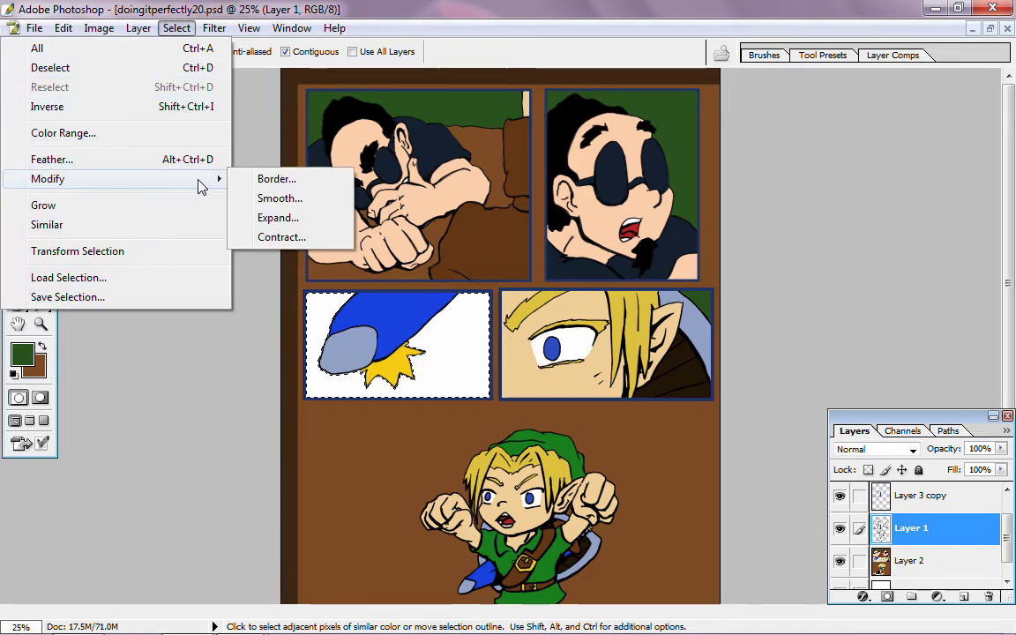
left_click(280, 218)
left_click(808, 452)
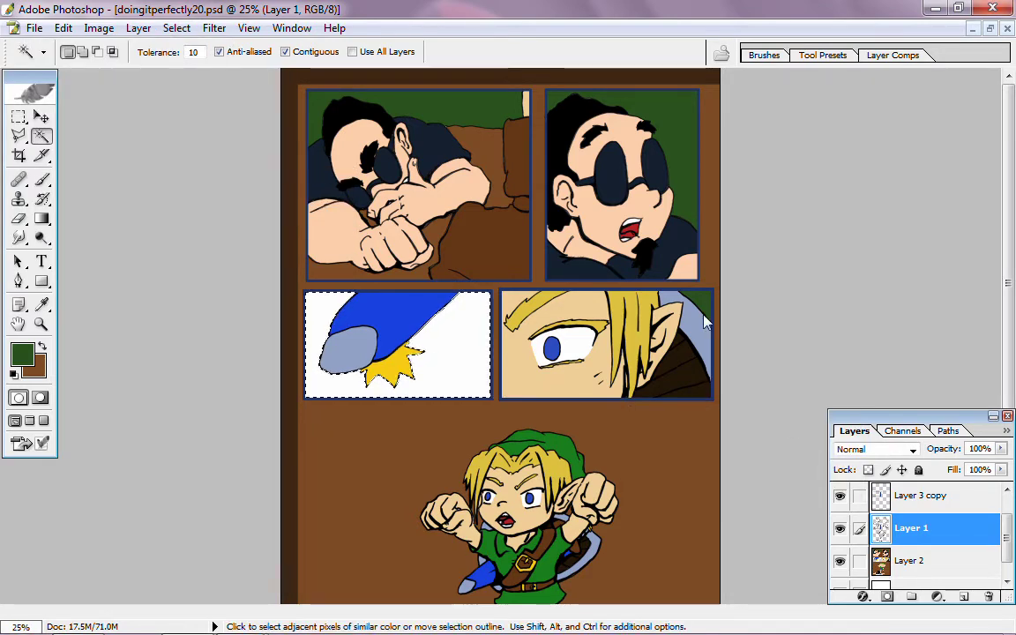
- Add the eye panel's green corner to the selection, fill it all with black on Layer 2 in Normal mode at 100% opacity, and deselect
left_click(703, 305, "shift")
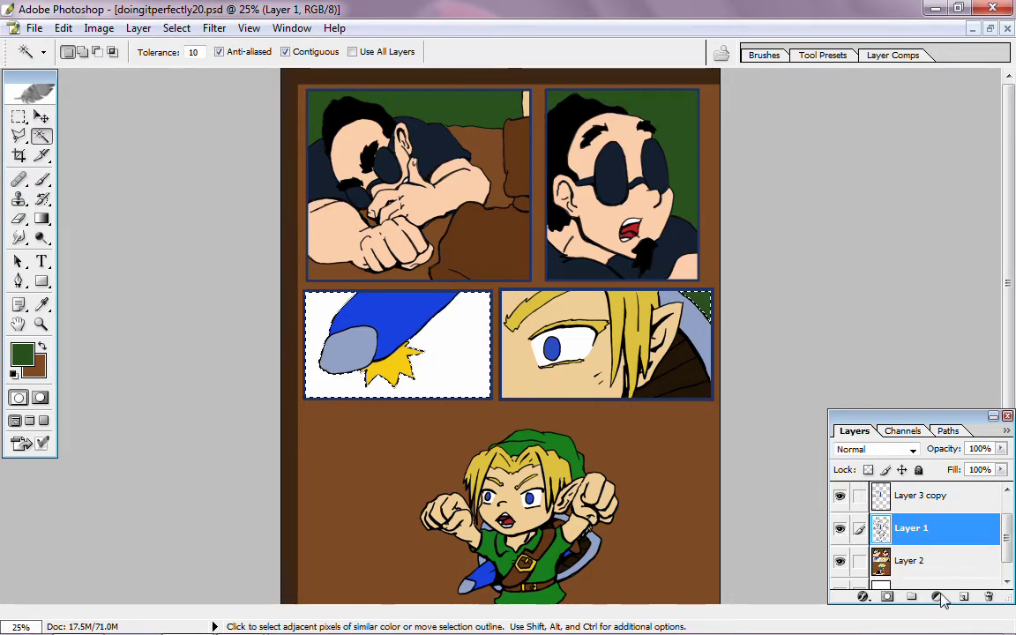
left_click(971, 562)
left_click(18, 119)
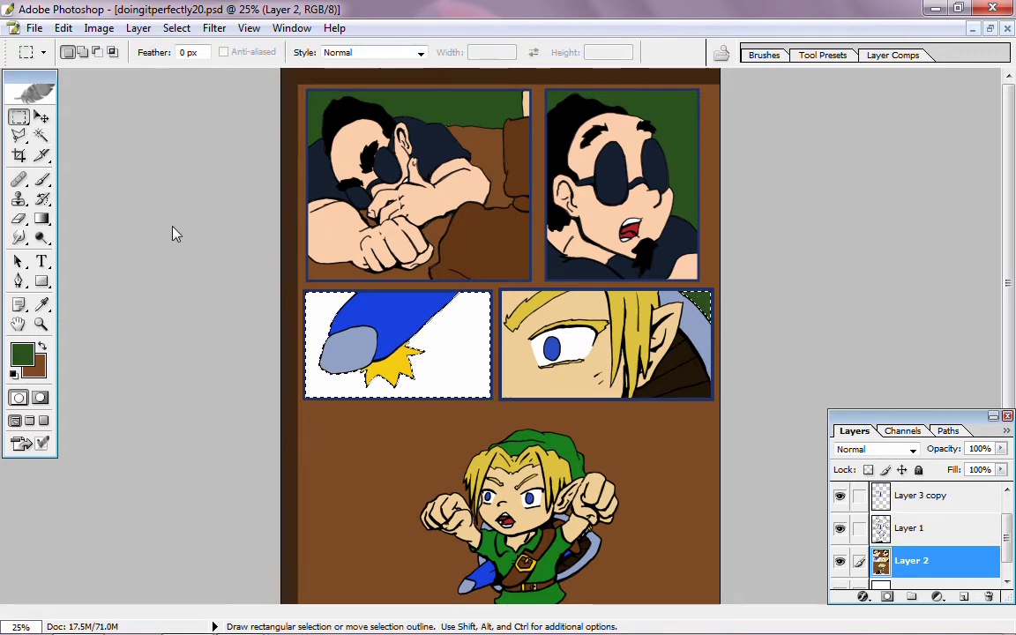
right_click(490, 362)
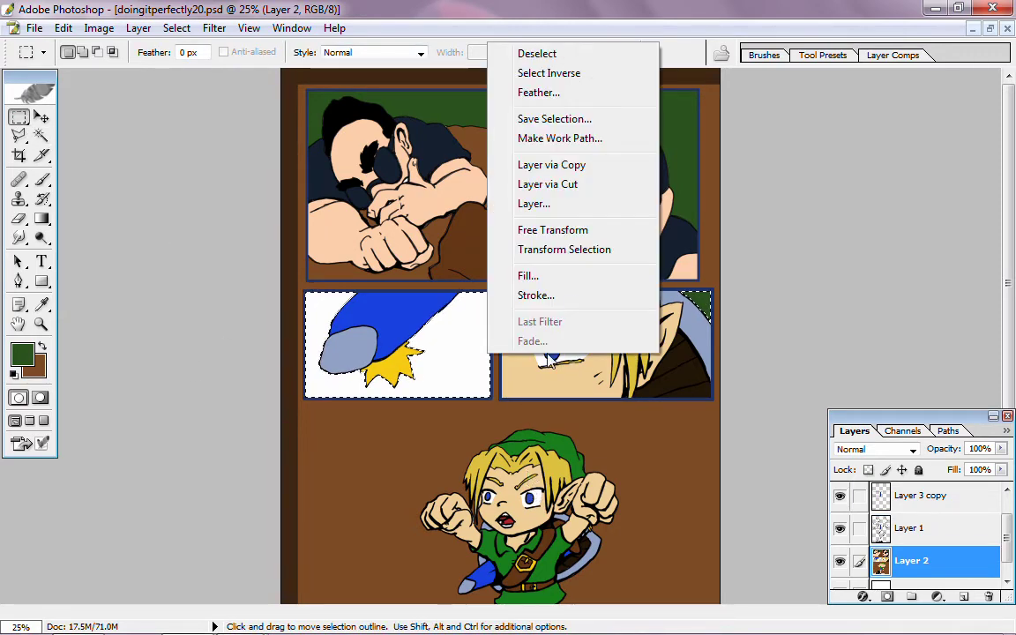
left_click(524, 273)
left_click(746, 402)
left_click(741, 517)
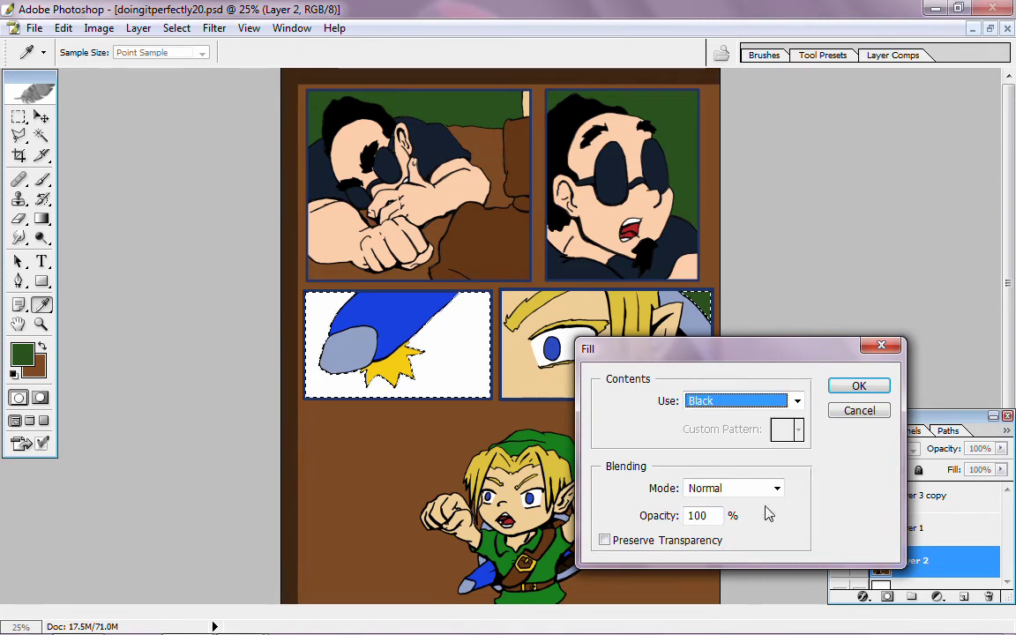
left_click(858, 387)
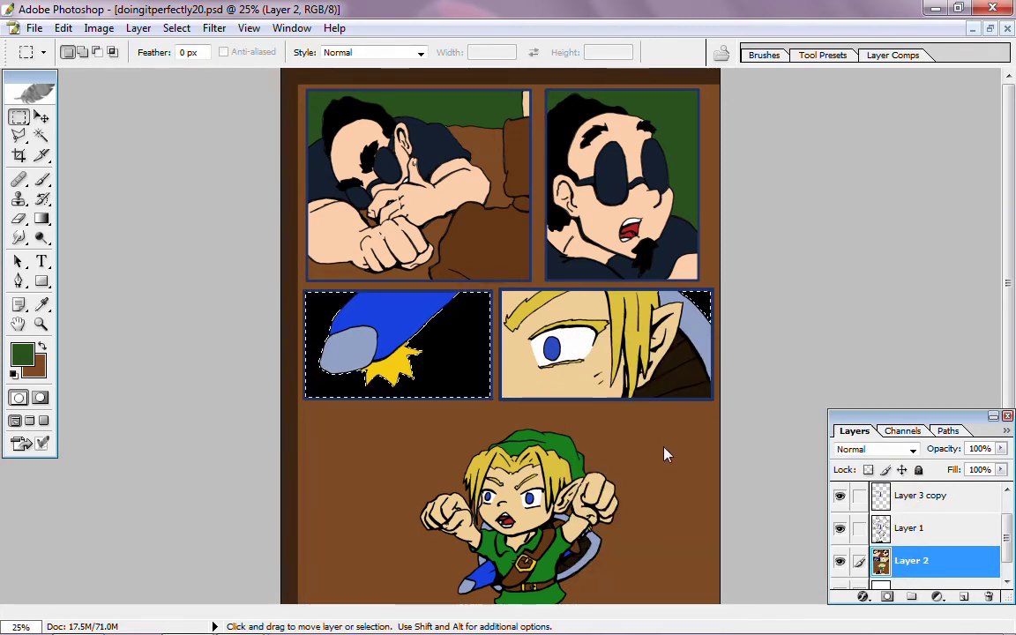
left_click(522, 399)
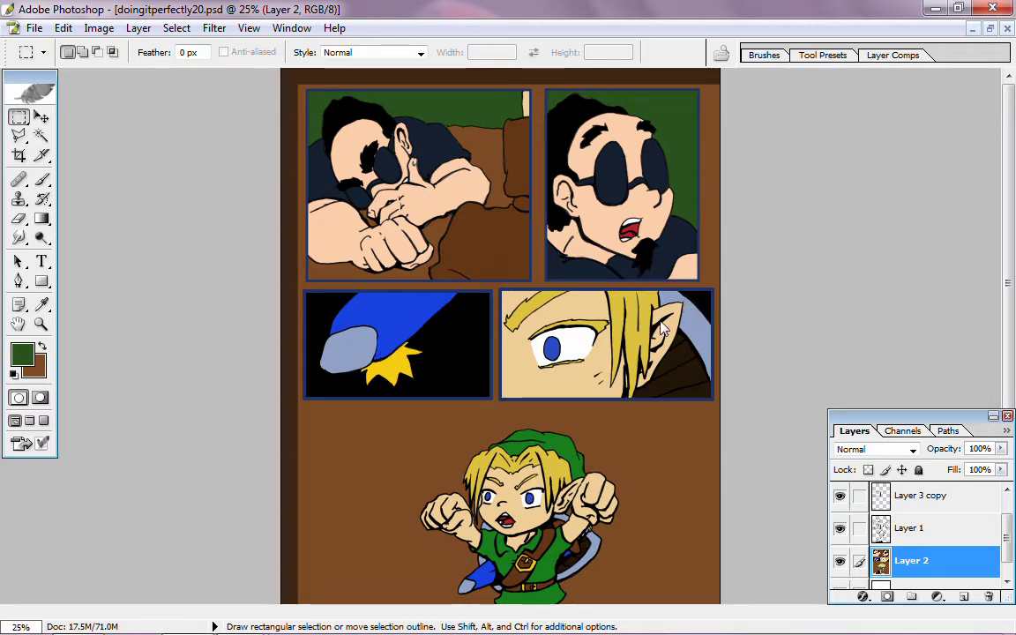
- Select the brown page background around the panels and the lower figures on Layer 2 with the Magic Wand
left_click_drag(1008, 284, 1008, 388)
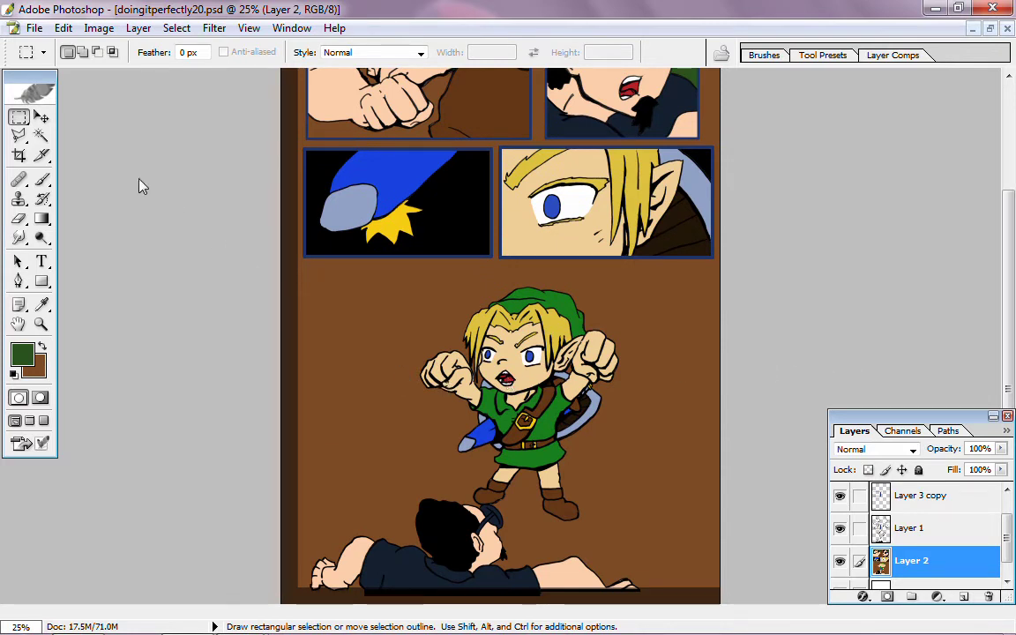
left_click(42, 137)
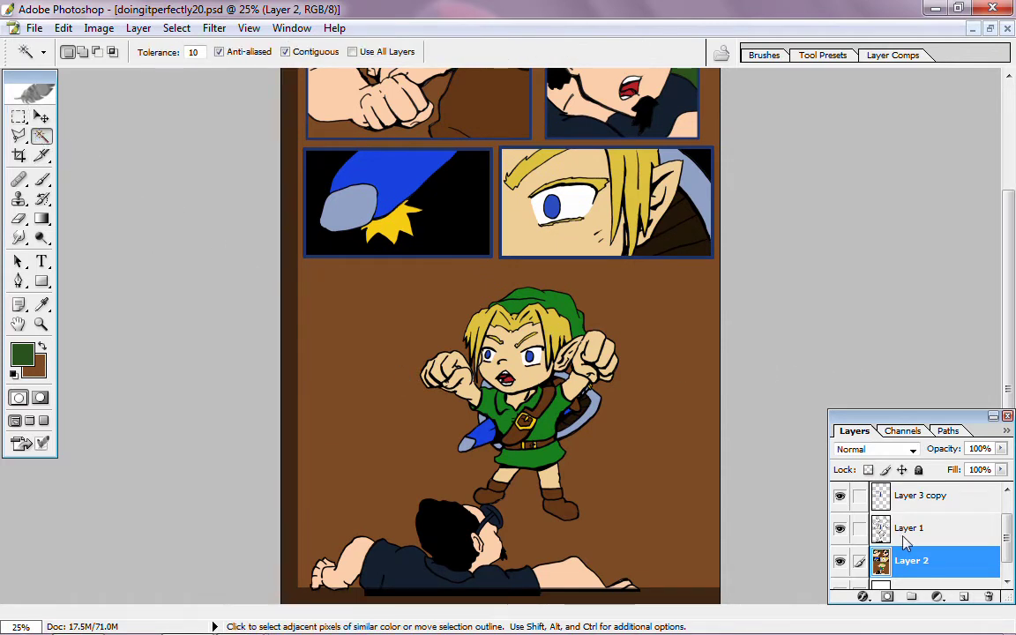
left_click(685, 386)
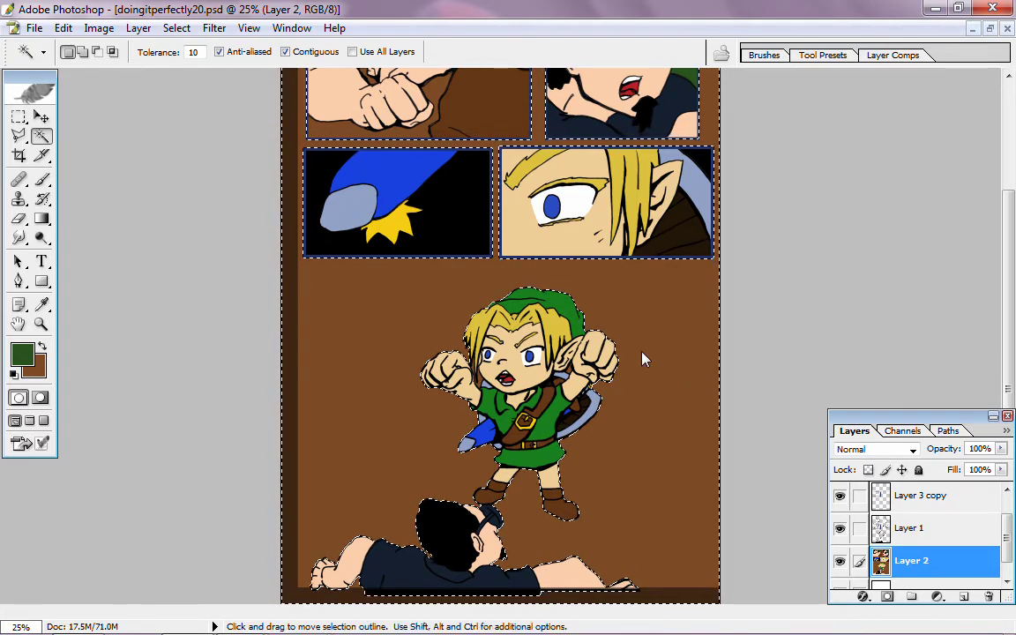
key("shift")
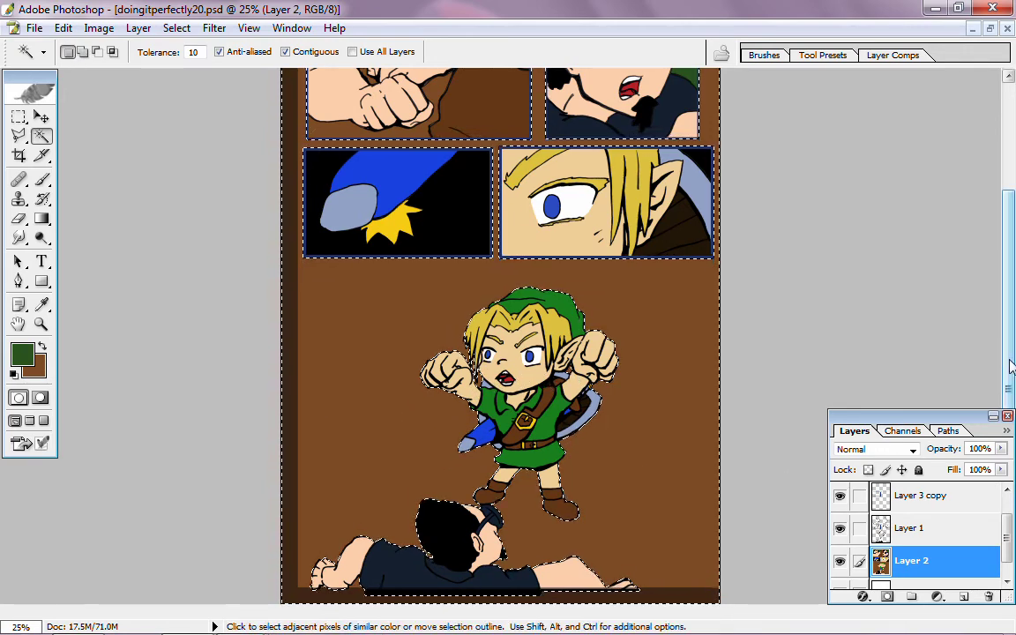
scroll(1001, 356, "up", 4)
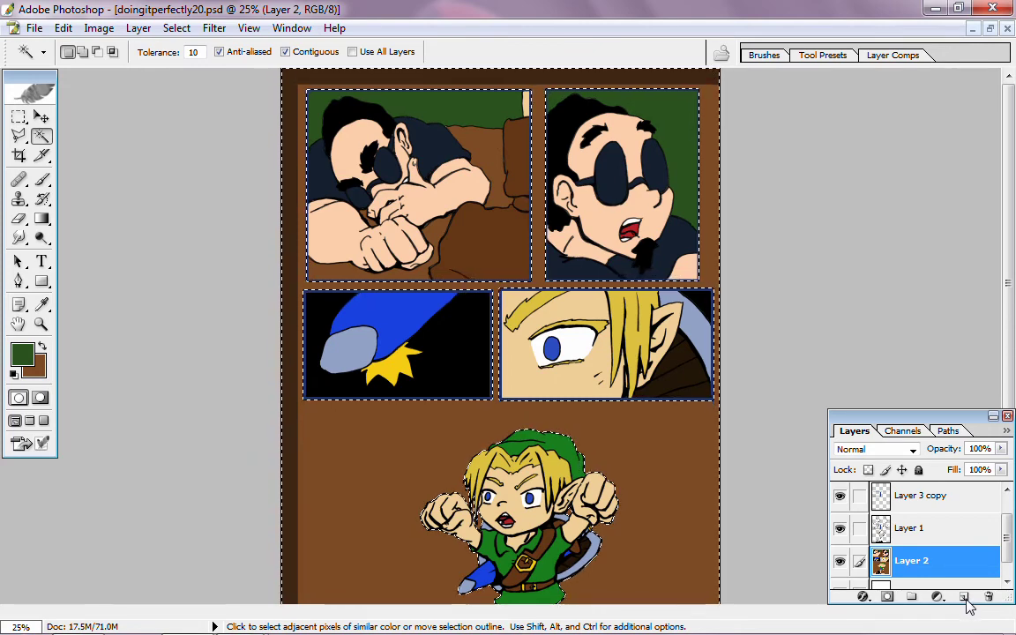
- Activate the Gradient tool and set its opacity to 100% in Normal mode
left_click(41, 221)
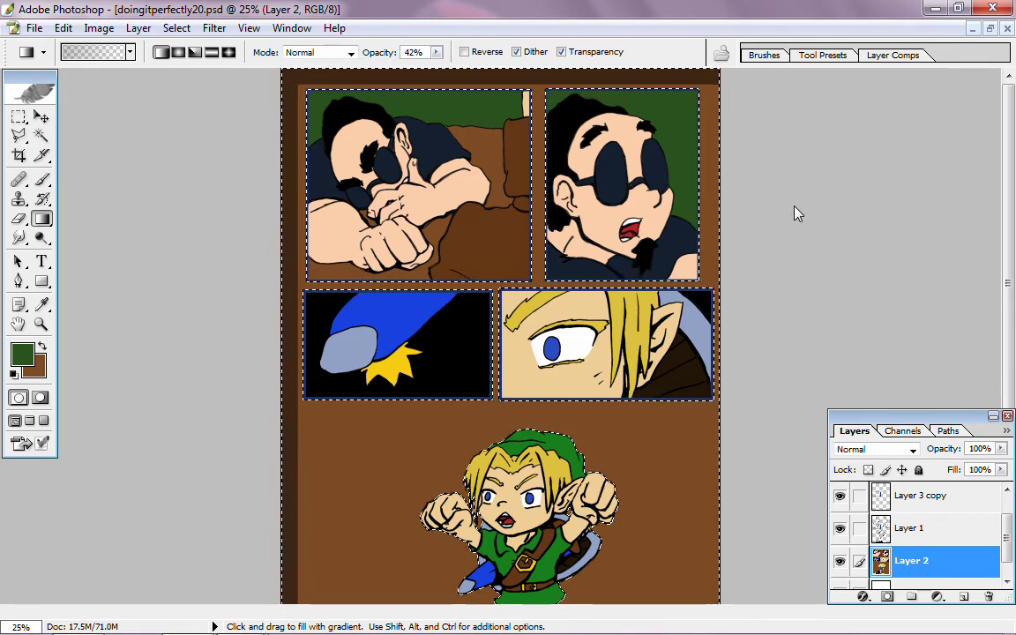
key("ctrl+minus")
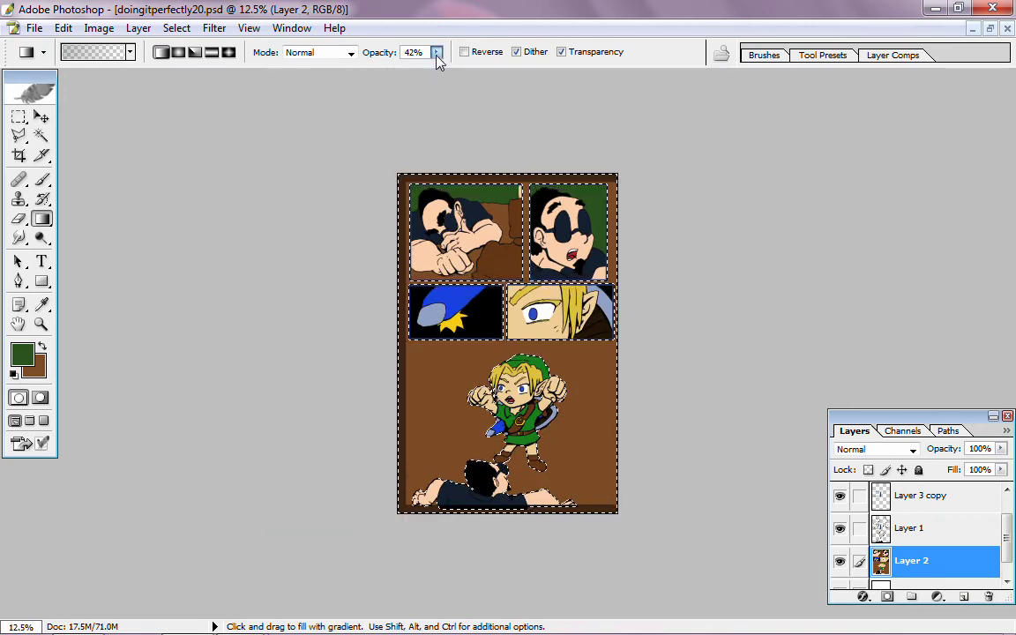
left_click_drag(436, 53, 547, 157)
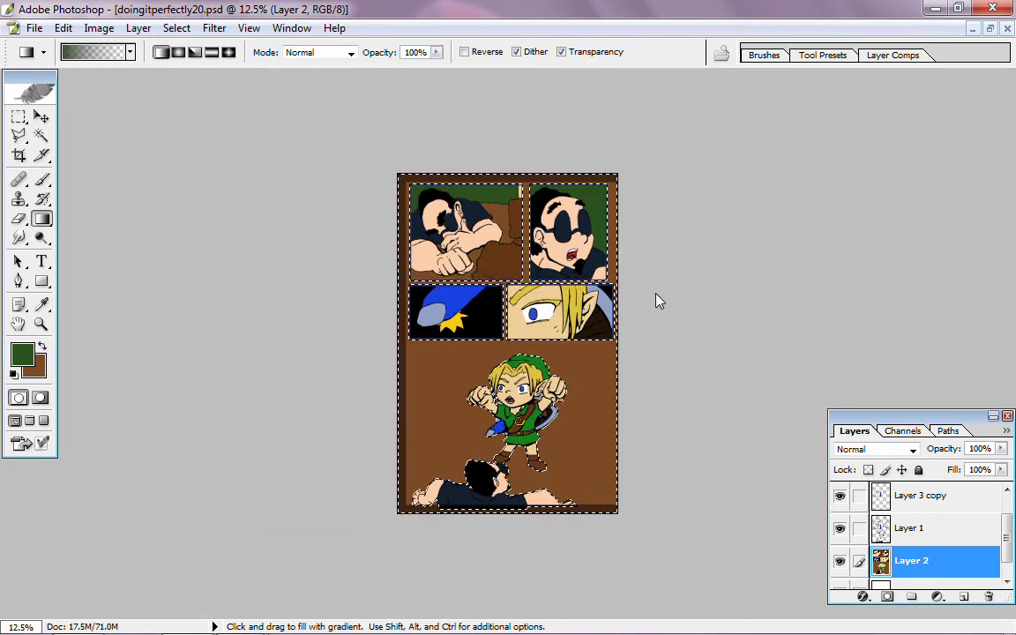
- Try out several green-to-transparent linear gradients of different lengths down the selected page background, undoing each one
left_click_drag(659, 297, 628, 492)
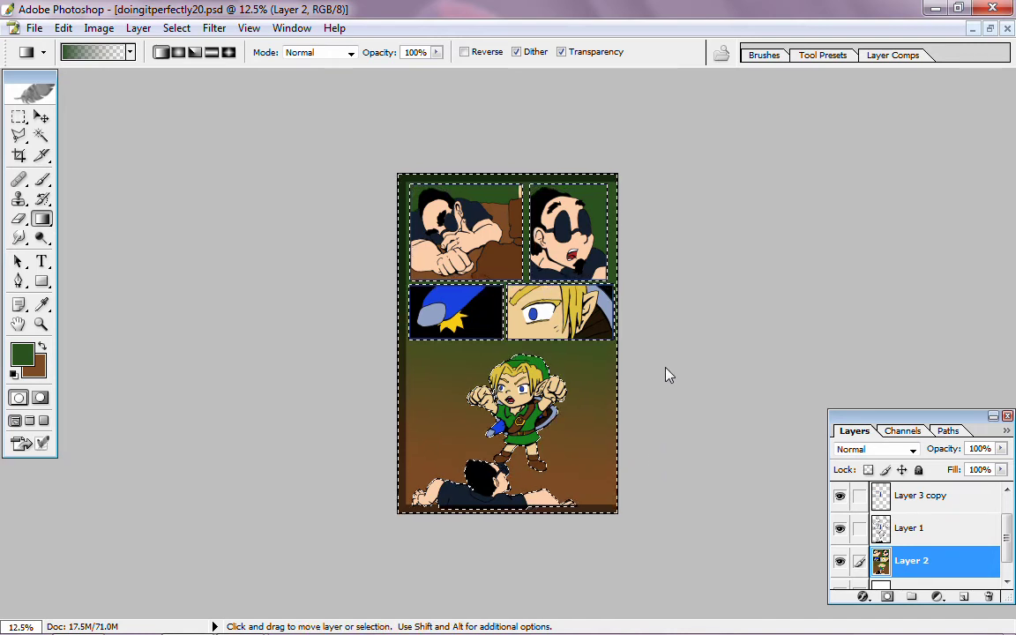
key("ctrl+z")
key("ctrl+z")
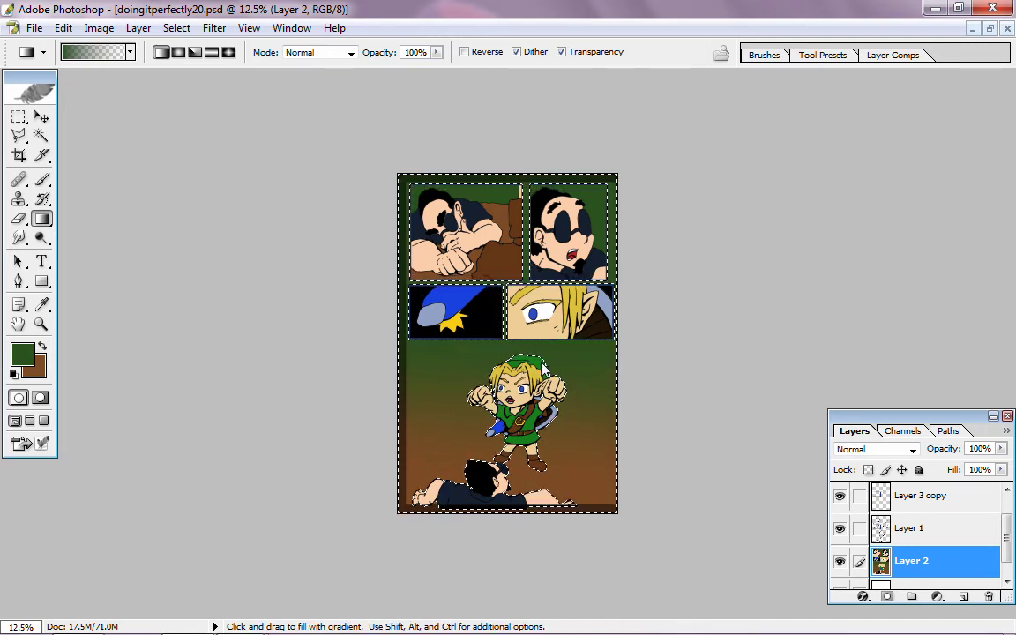
key("ctrl+d")
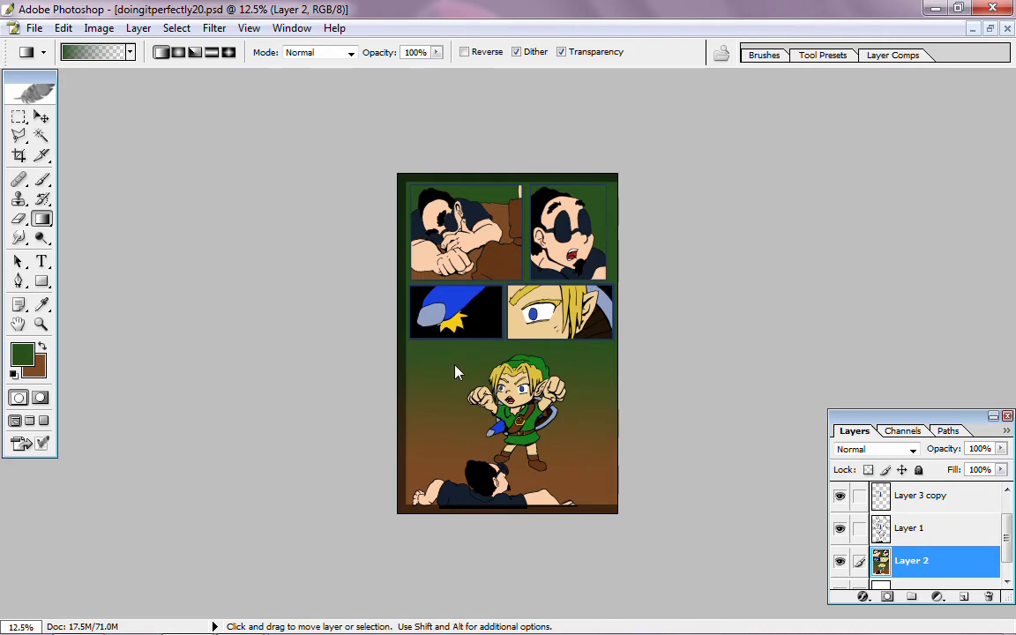
key("ctrl+alt+z")
key("ctrl+alt+z")
left_click_drag(481, 340, 540, 511)
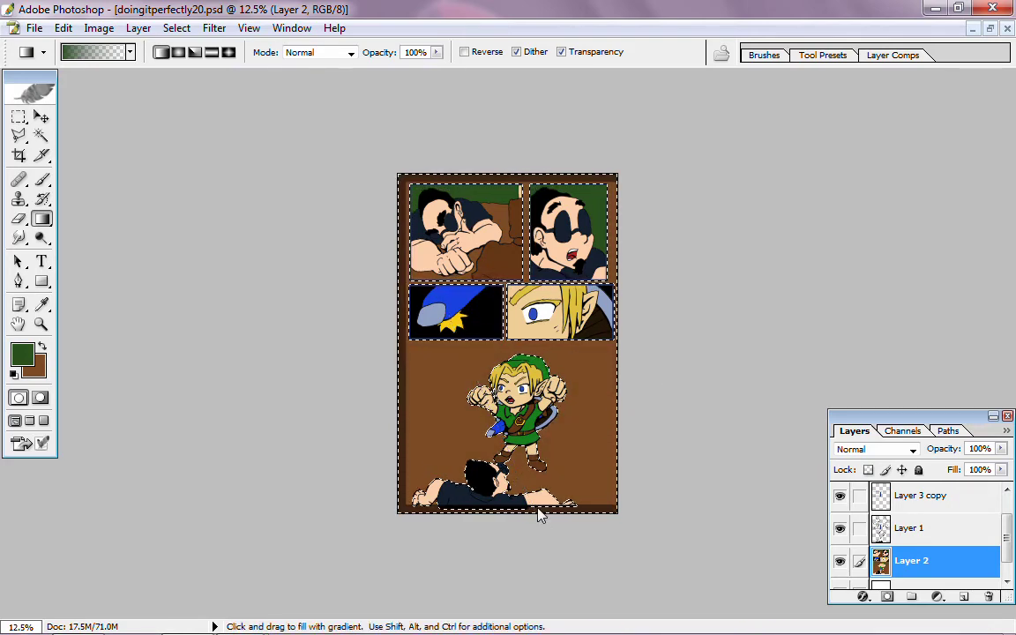
key("ctrl+z")
left_click_drag(658, 345, 658, 537)
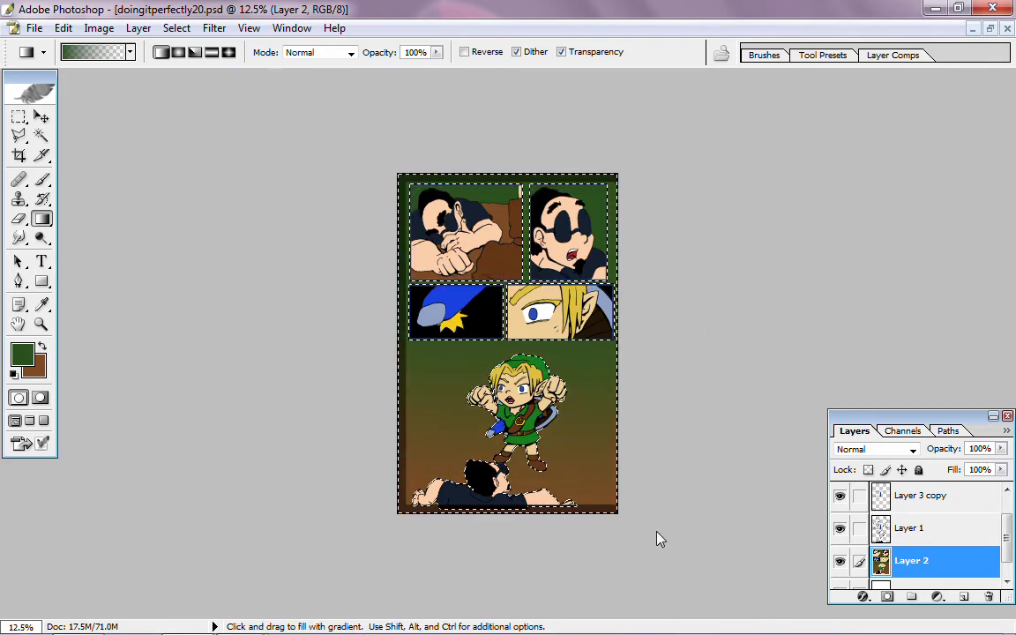
key("ctrl+z")
left_click_drag(674, 323, 667, 504)
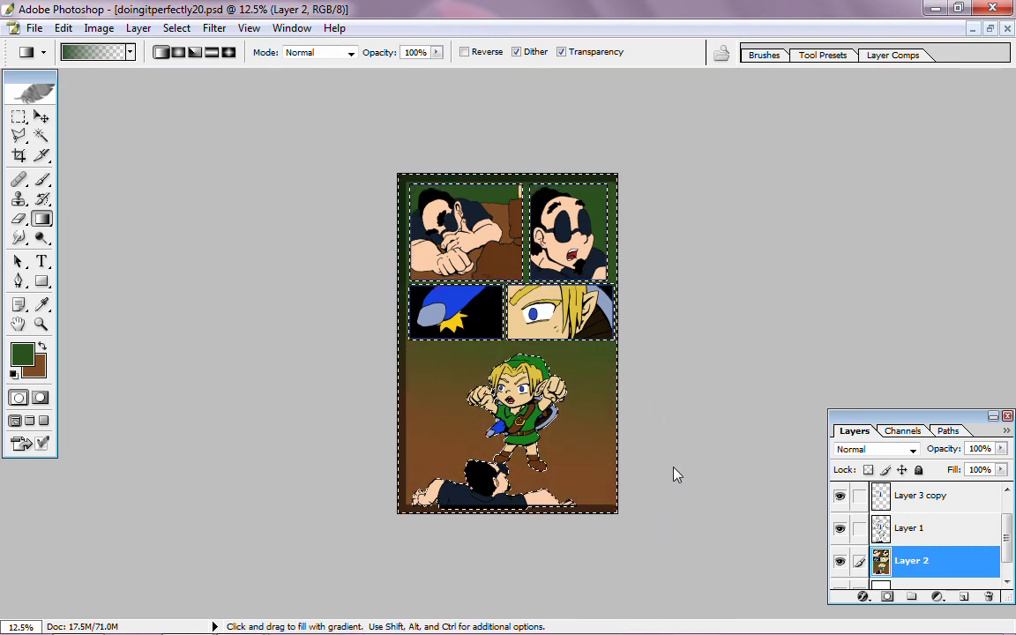
key("ctrl+z")
- Draw a green-to-transparent gradient down the selected page background, from the middle row of panels to the standing figure's torso
left_click_drag(658, 291, 679, 425)
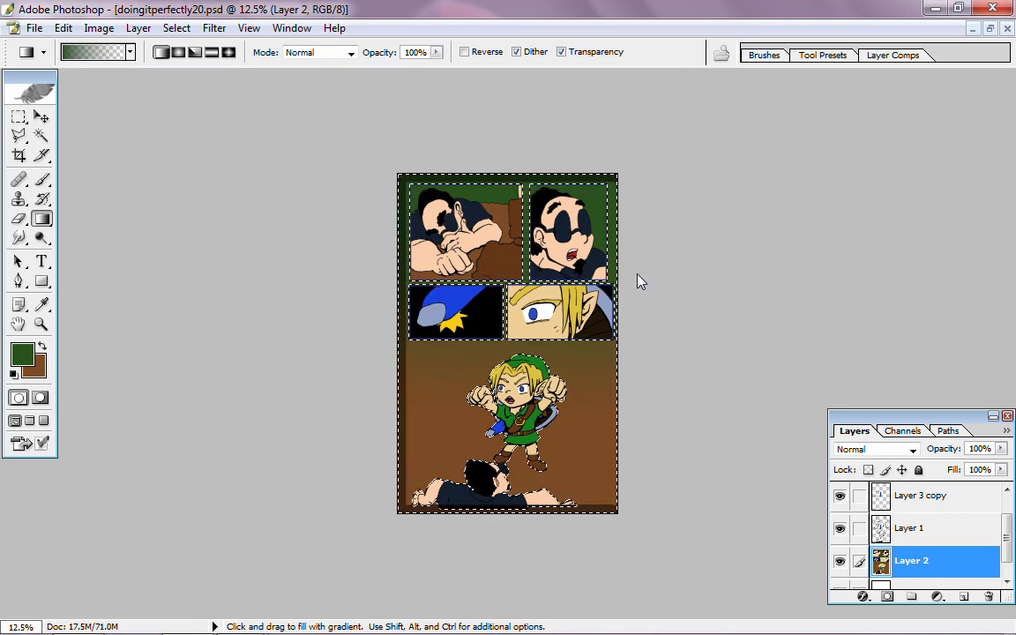
key("ctrl+plus")
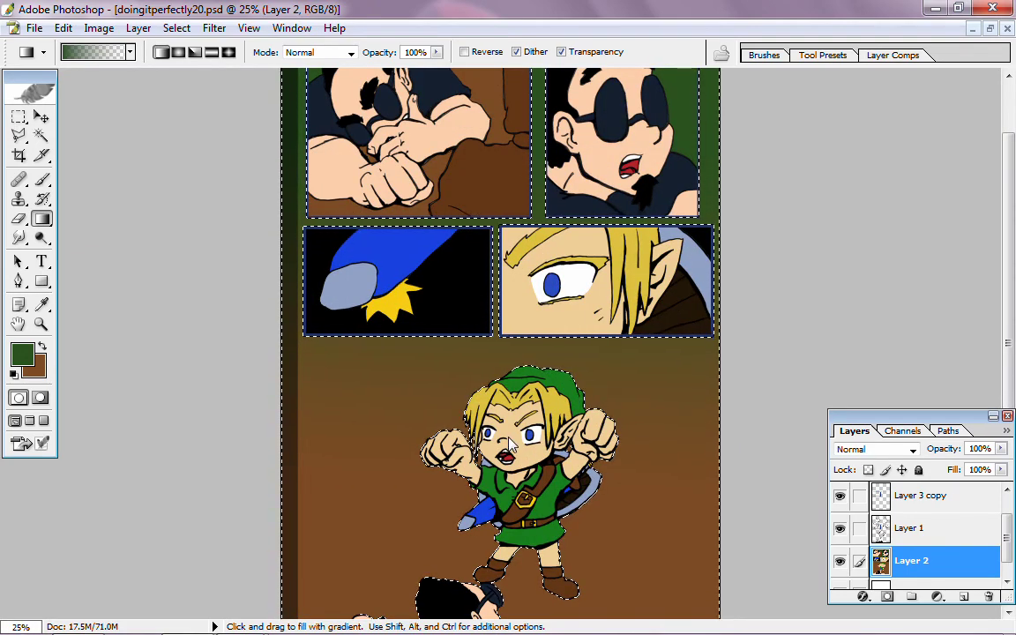
scroll(995, 353, "up", 1)
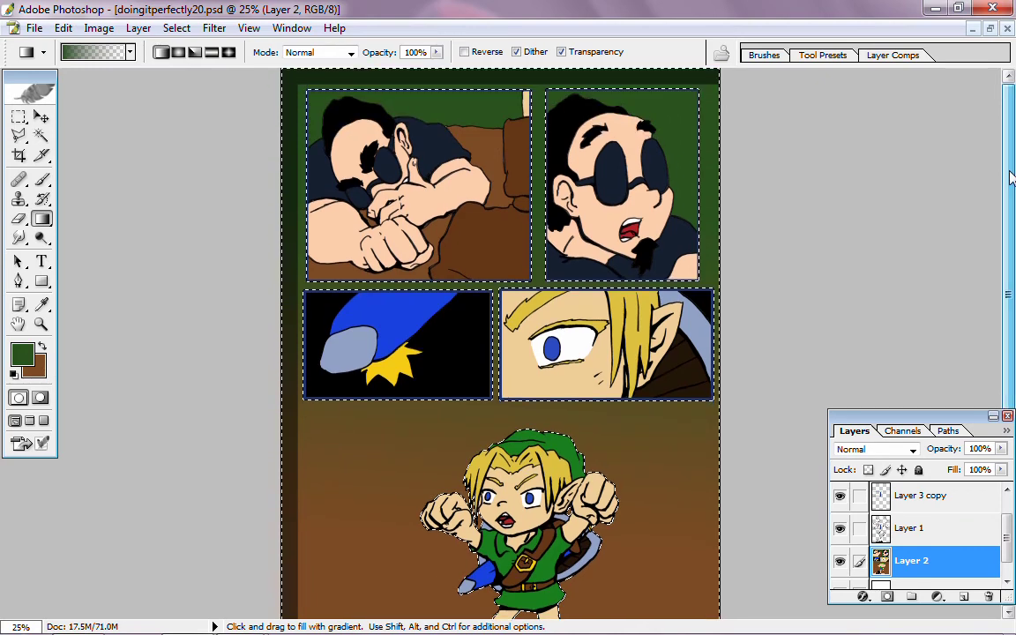
scroll(992, 219, "down", 2)
scroll(992, 219, "up", 2)
scroll(984, 391, "down", 2)
scroll(984, 391, "down", 1)
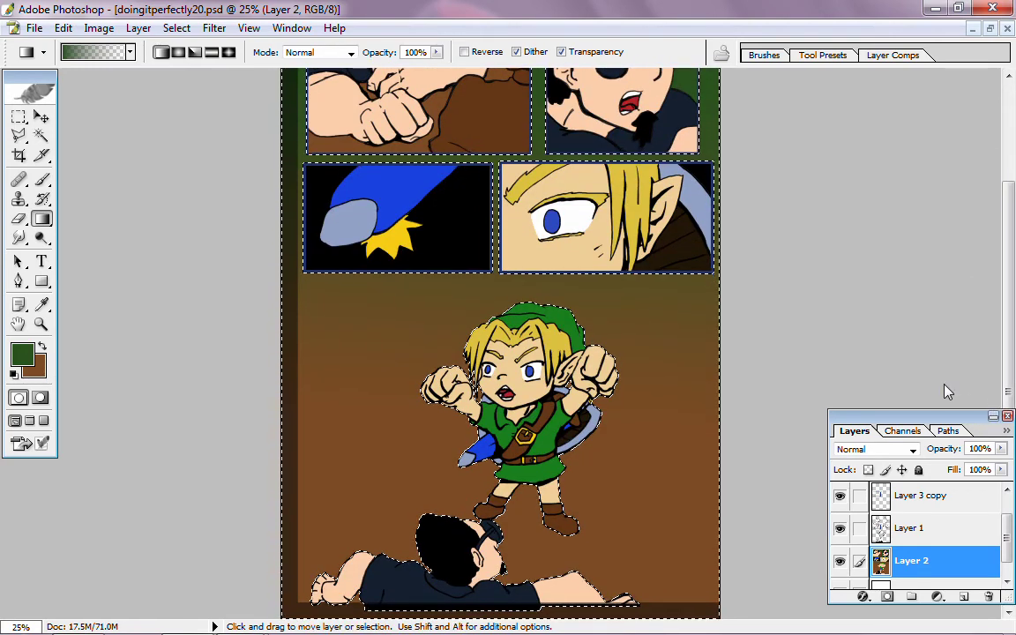
- Add short green-to-transparent gradients inward from the page background's lower right and lower left corners, and deselect
key("ctrl+minus")
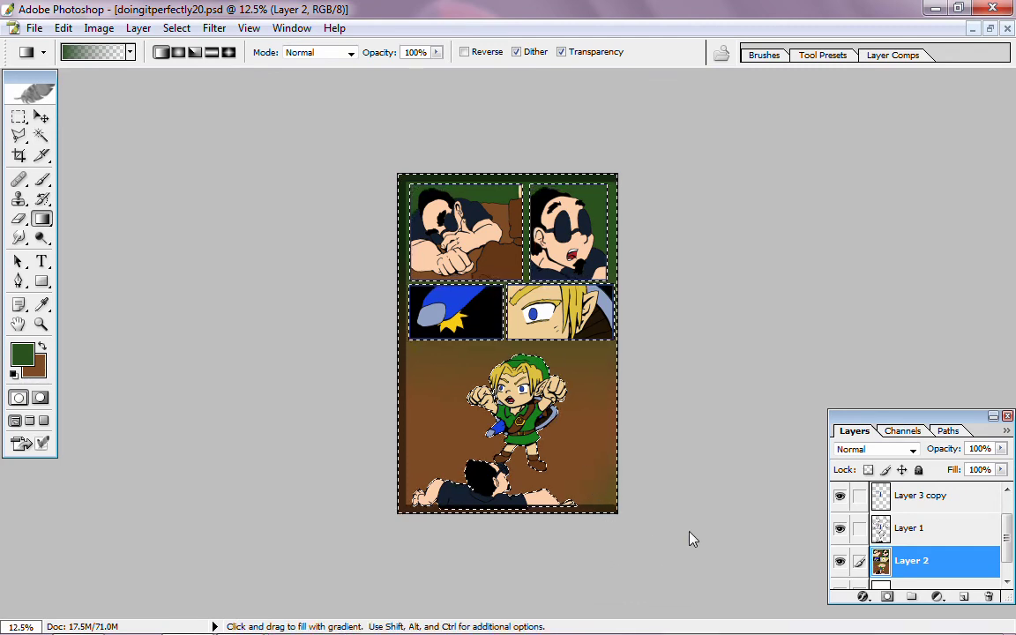
left_click_drag(706, 544, 556, 473)
left_click_drag(451, 520, 512, 481)
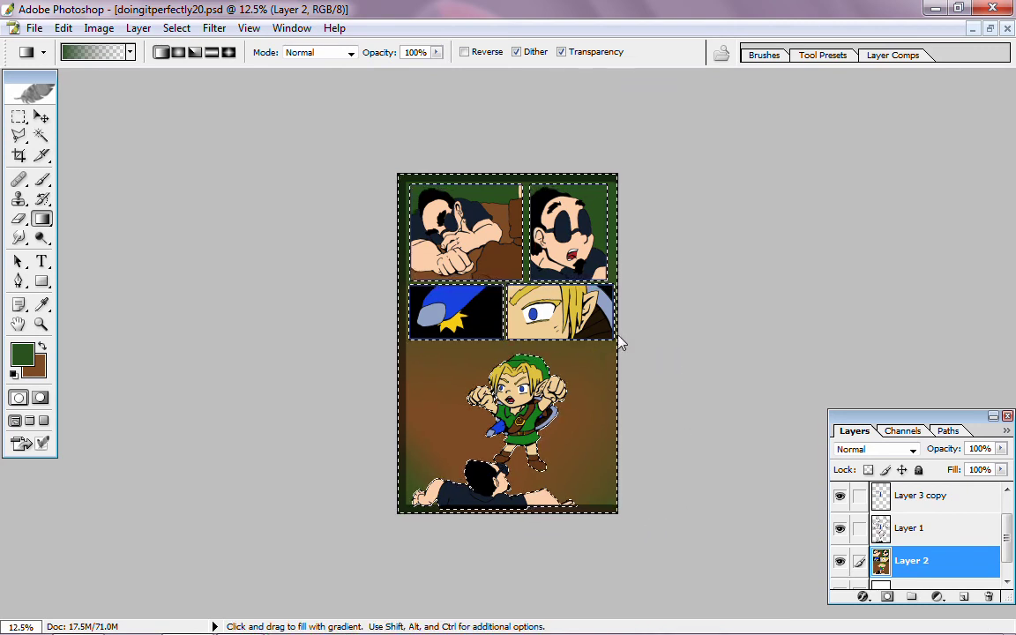
key("ctrl+d")
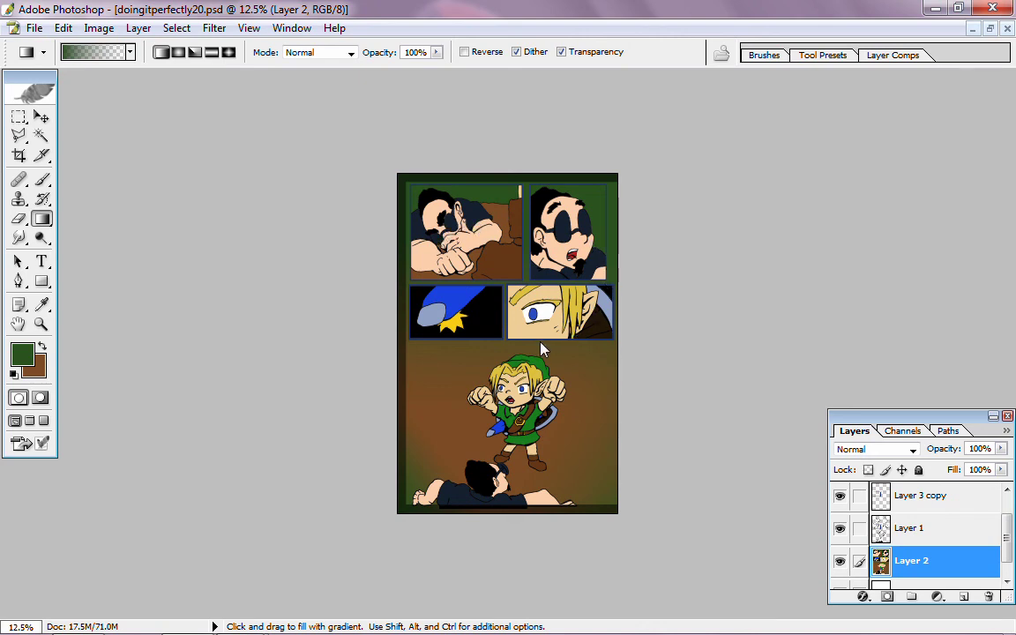
left_click(18, 118)
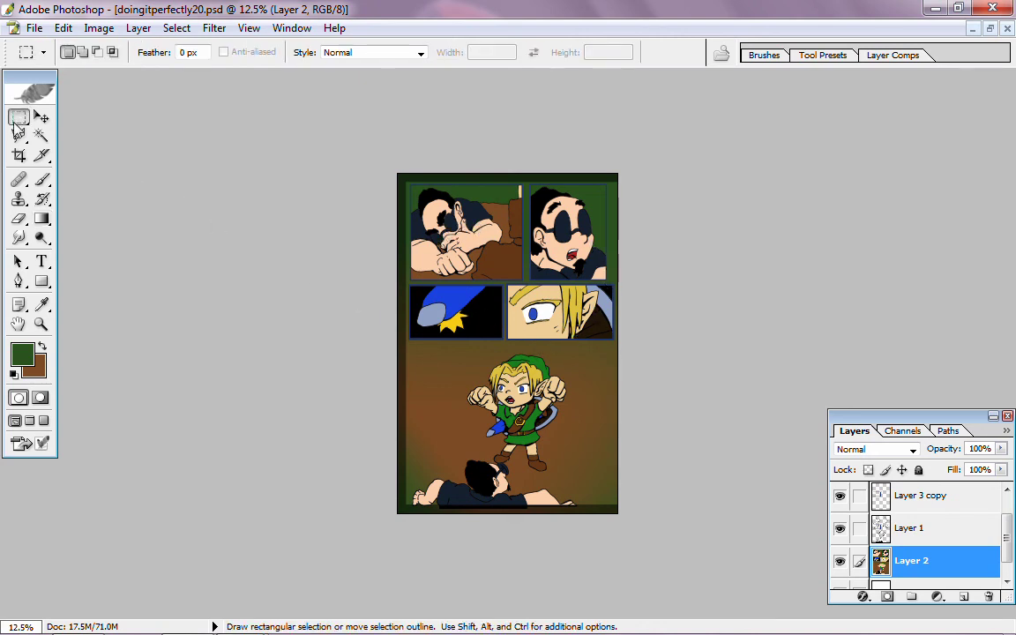